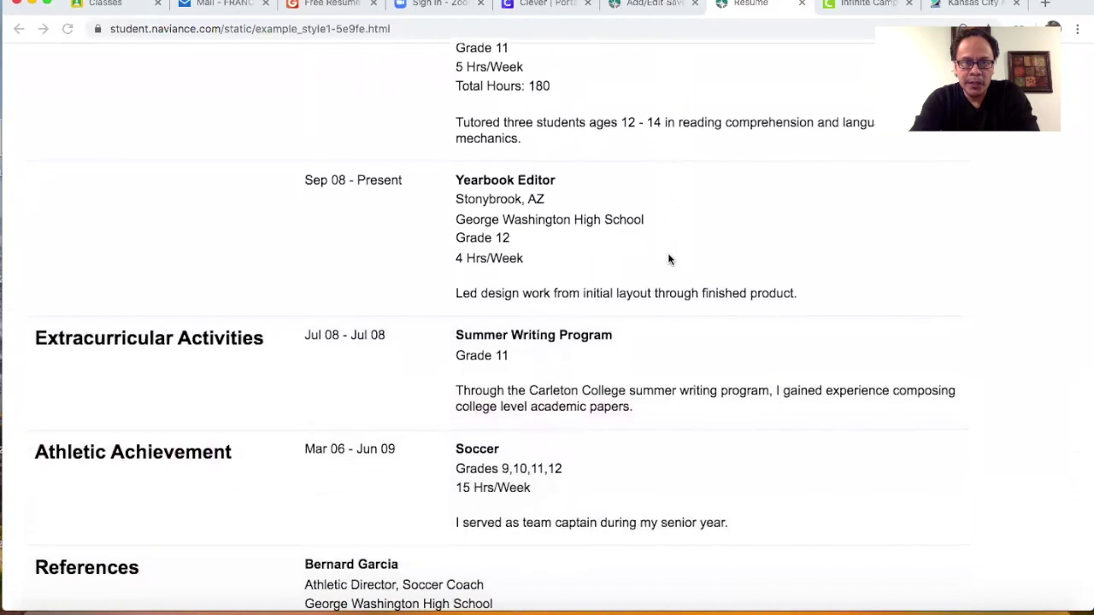
# Step: Review the two example resumes, from objective and summary through education, volunteer service, activities and references
pyautogui.scroll(-2, 669, 260)
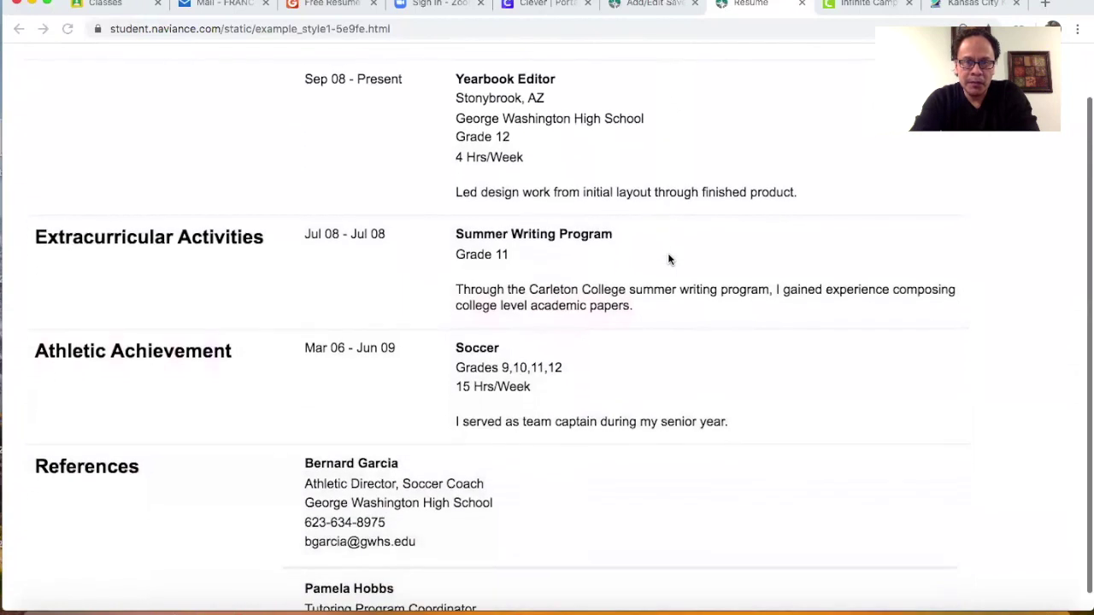
pyautogui.scroll(-2, 669, 257)
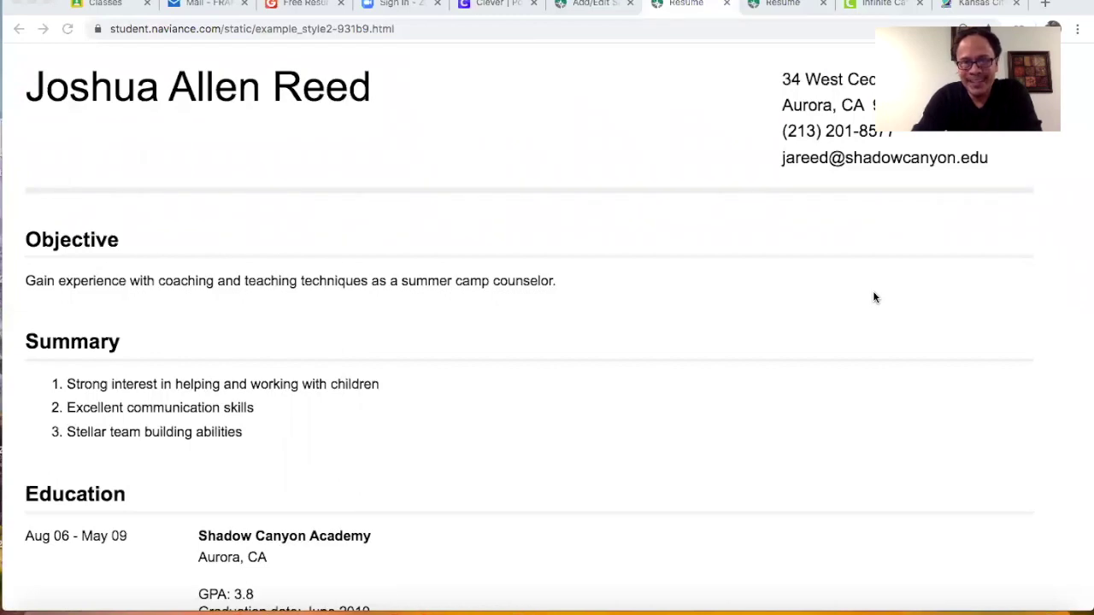
pyautogui.scroll(-1, 874, 297)
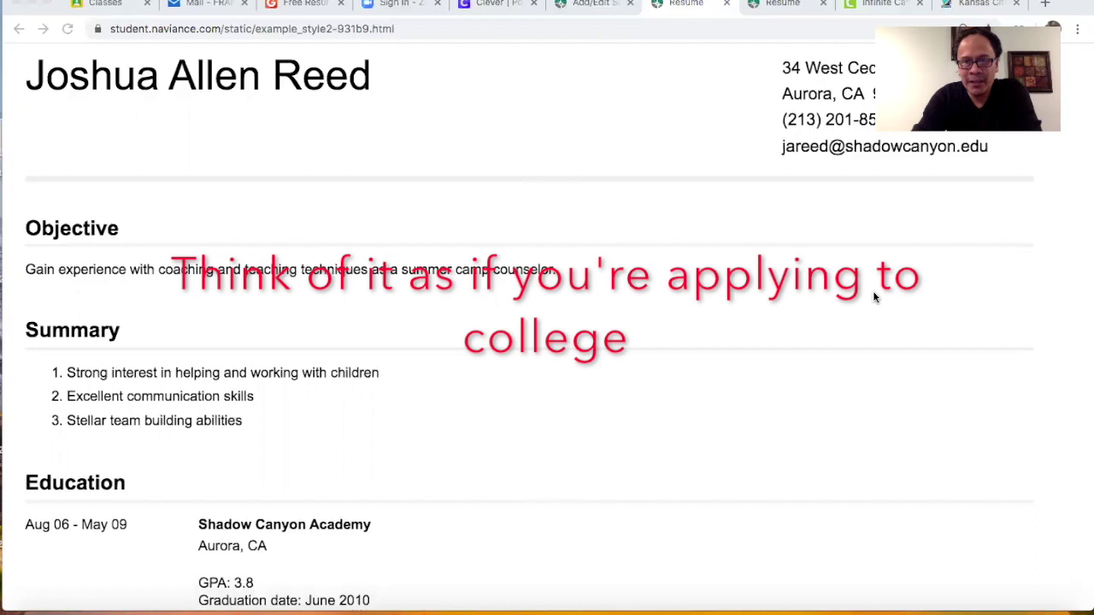
pyautogui.scroll(-5, 874, 297)
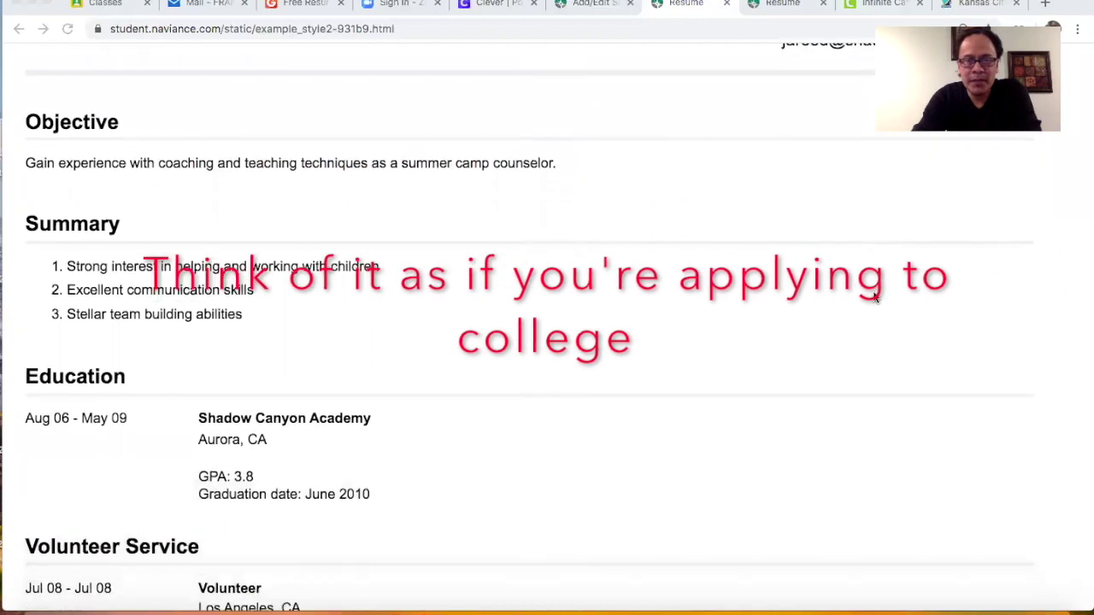
pyautogui.scroll(-2, 873, 296)
pyautogui.scroll(-4, 873, 297)
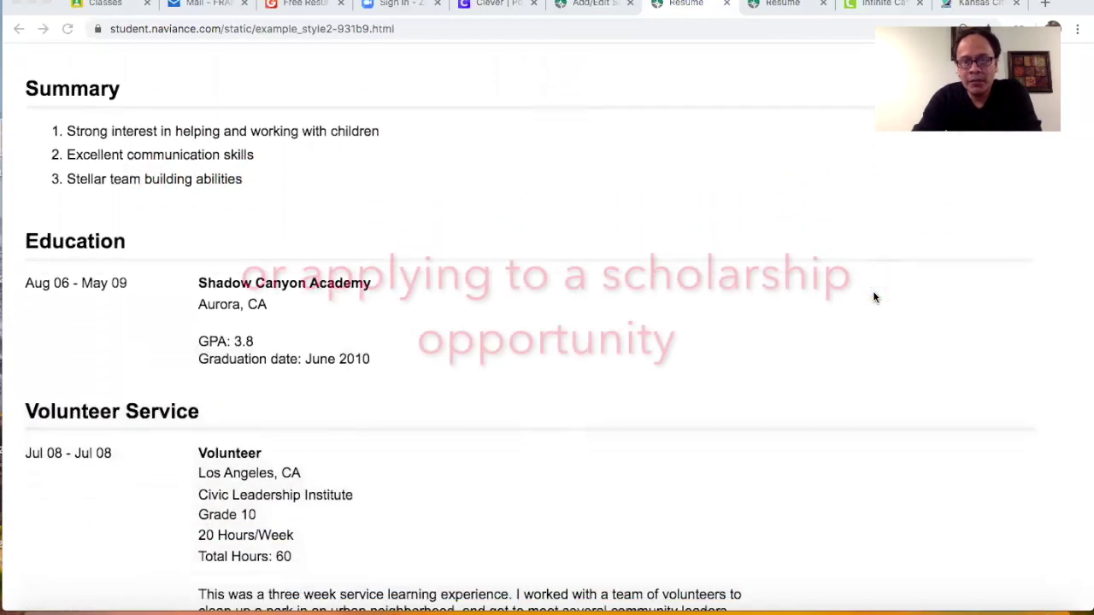
pyautogui.scroll(-2, 874, 296)
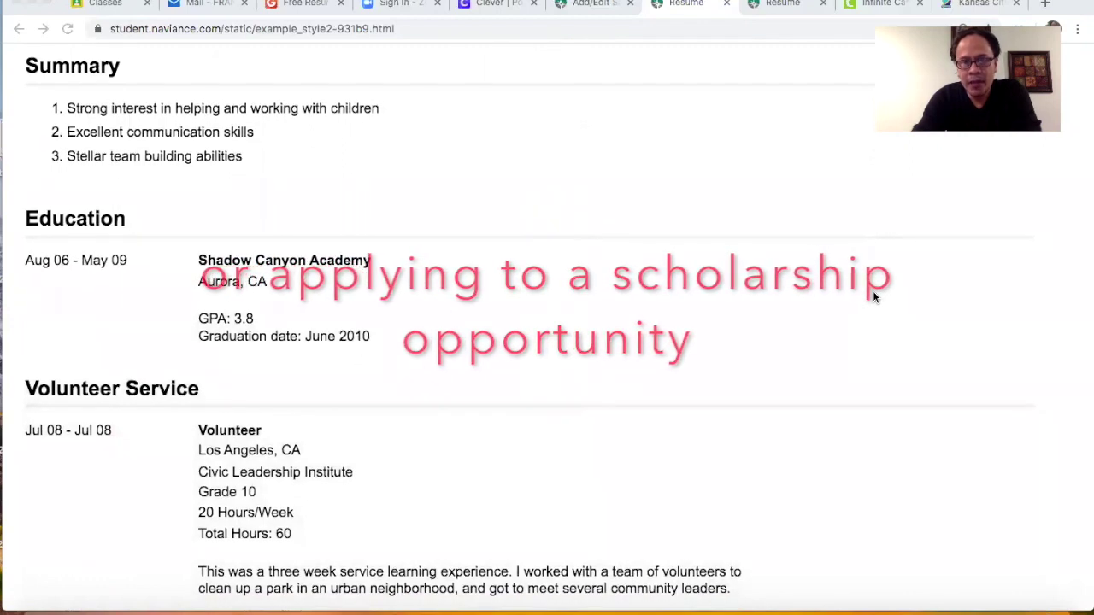
pyautogui.scroll(-3, 873, 297)
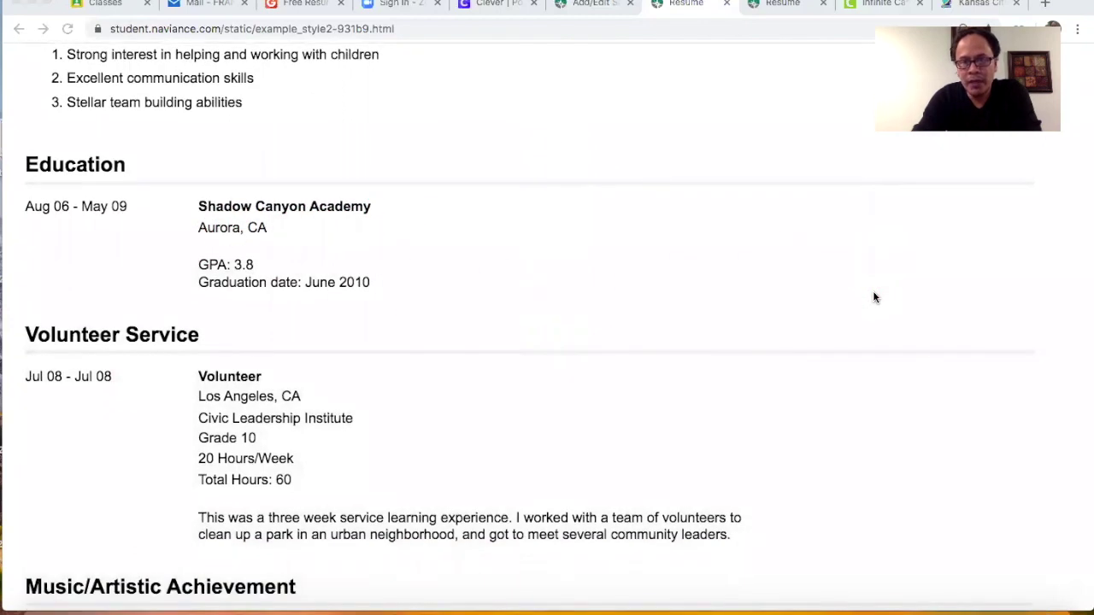
pyautogui.scroll(-3, 874, 295)
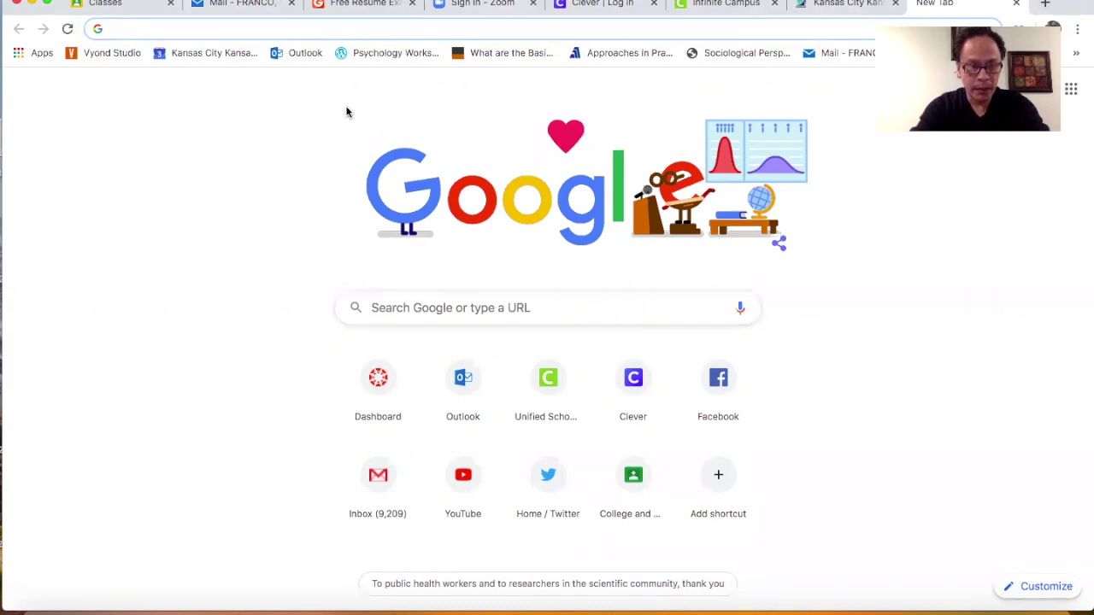
# Step: Go to clever.com and start logging in as a student
pyautogui.write('cle')
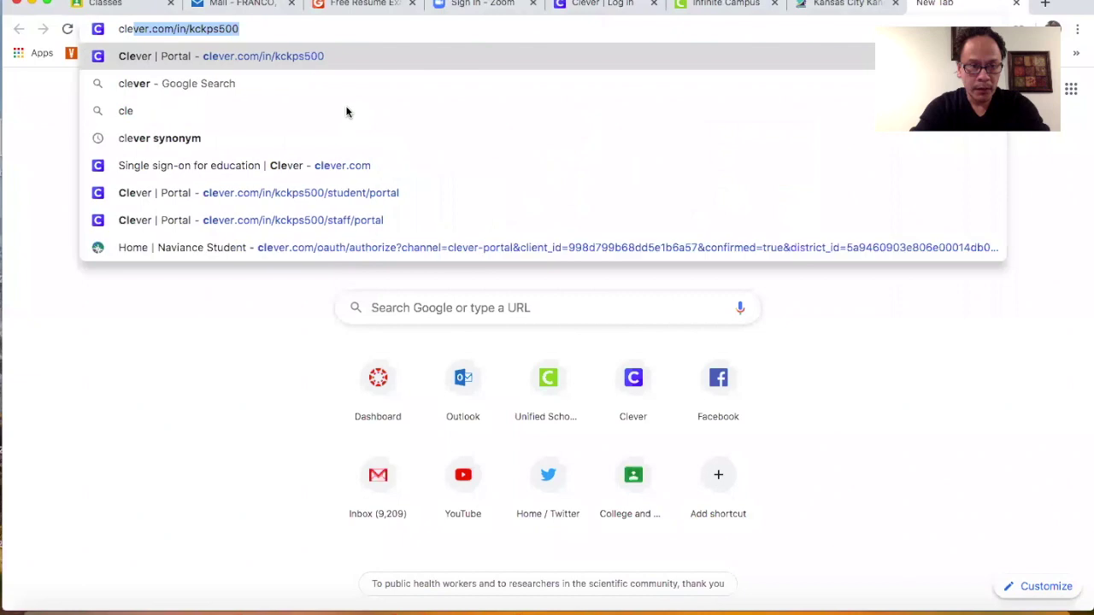
pyautogui.write('rever.com')
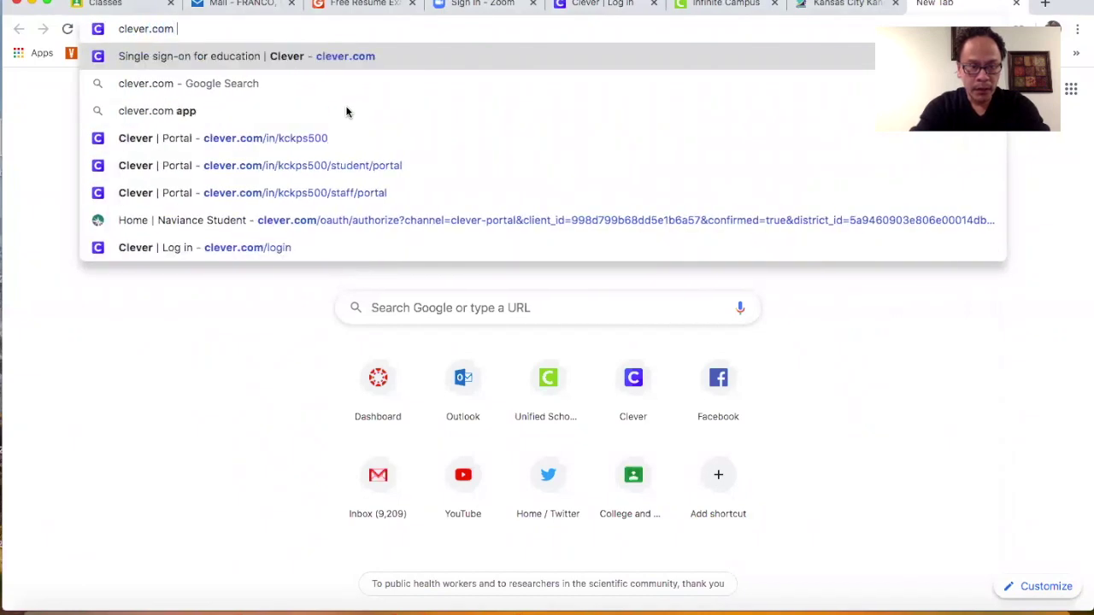
pyautogui.press('Return')
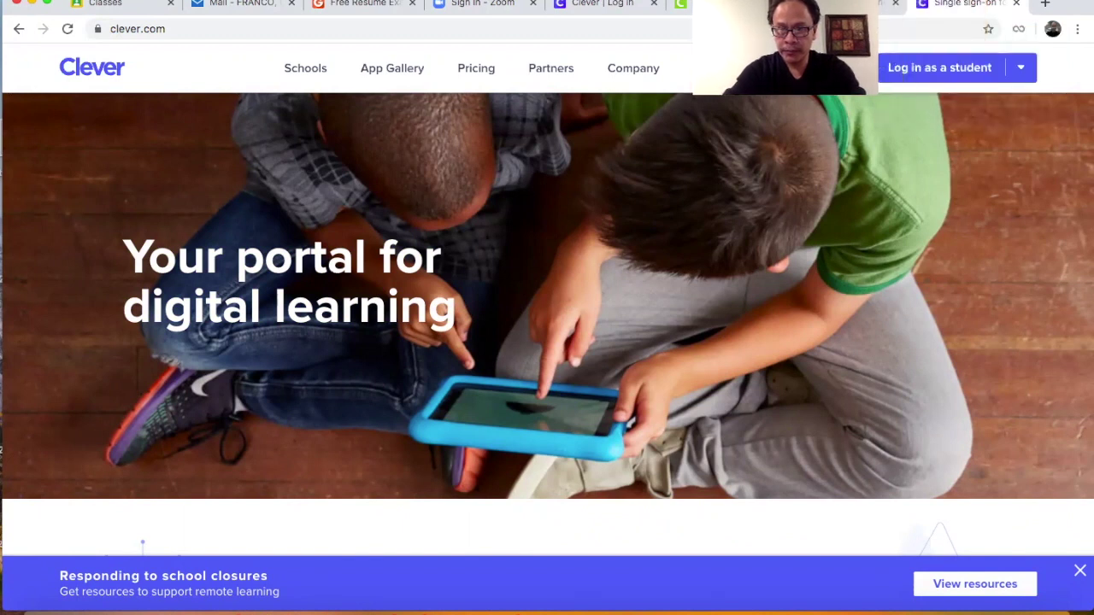
pyautogui.click(963, 68)
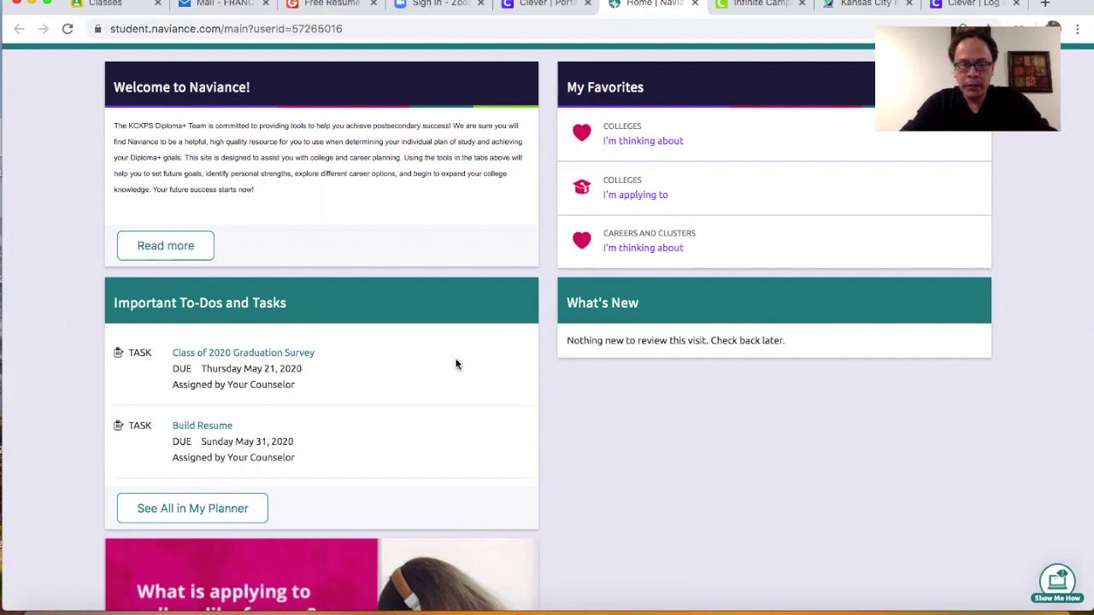
# Step: Open the Build Resume task due Sunday May 31, 2020 from the important to-dos on the Naviance home page
pyautogui.scroll(-1, 460, 376)
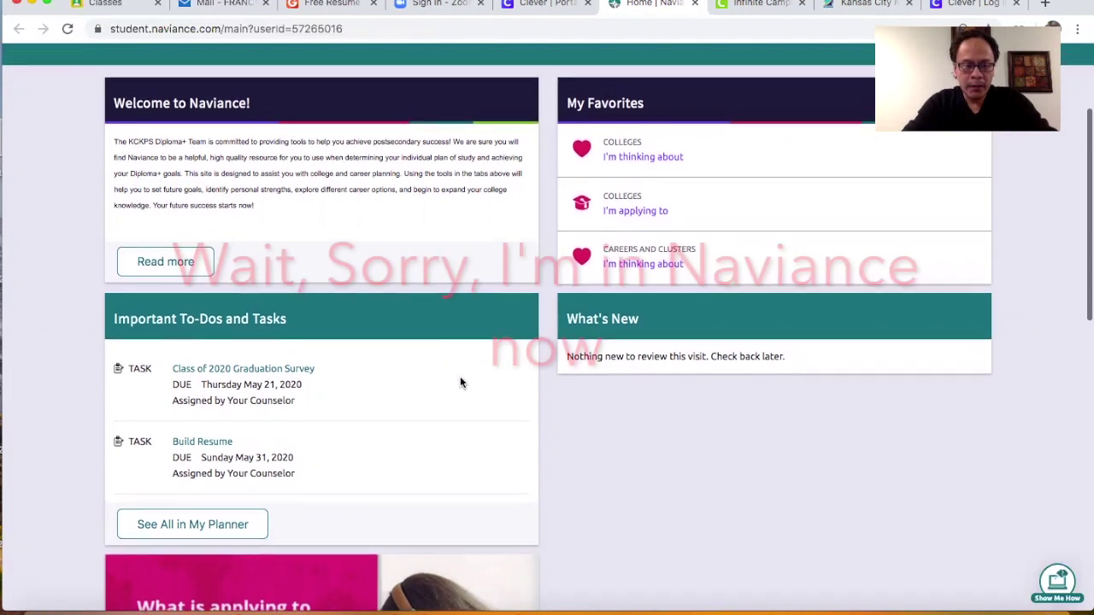
pyautogui.scroll(-3, 460, 382)
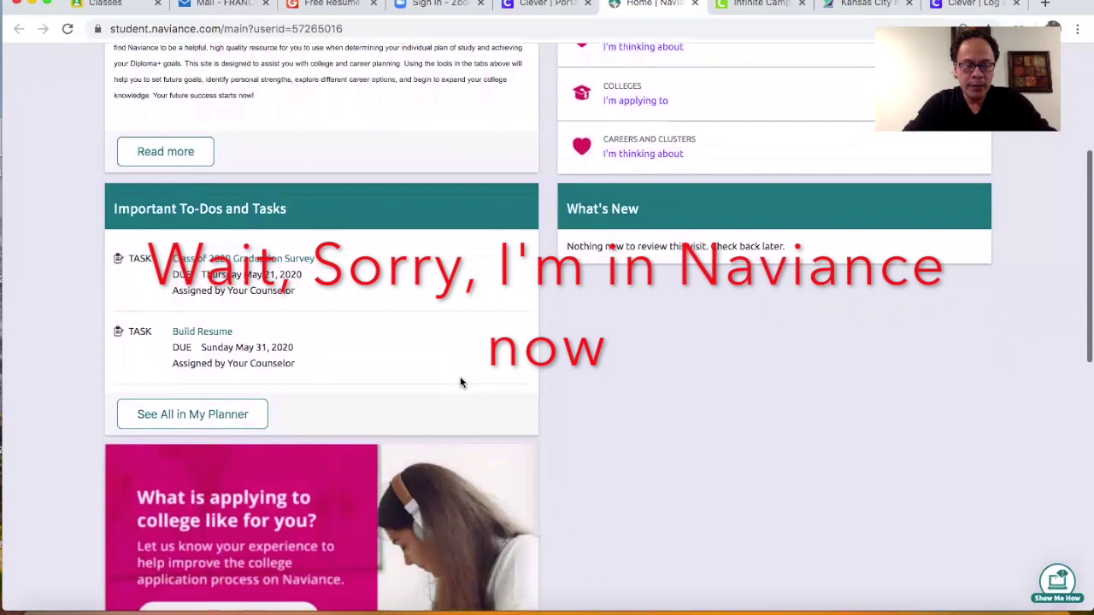
pyautogui.scroll(-1, 460, 382)
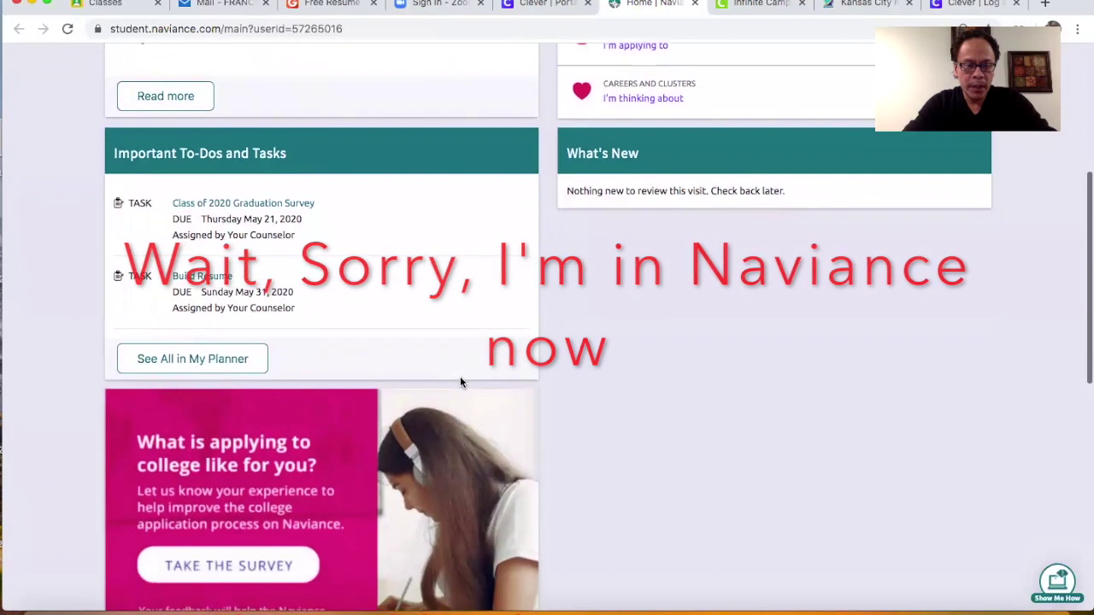
pyautogui.scroll(-1, 459, 382)
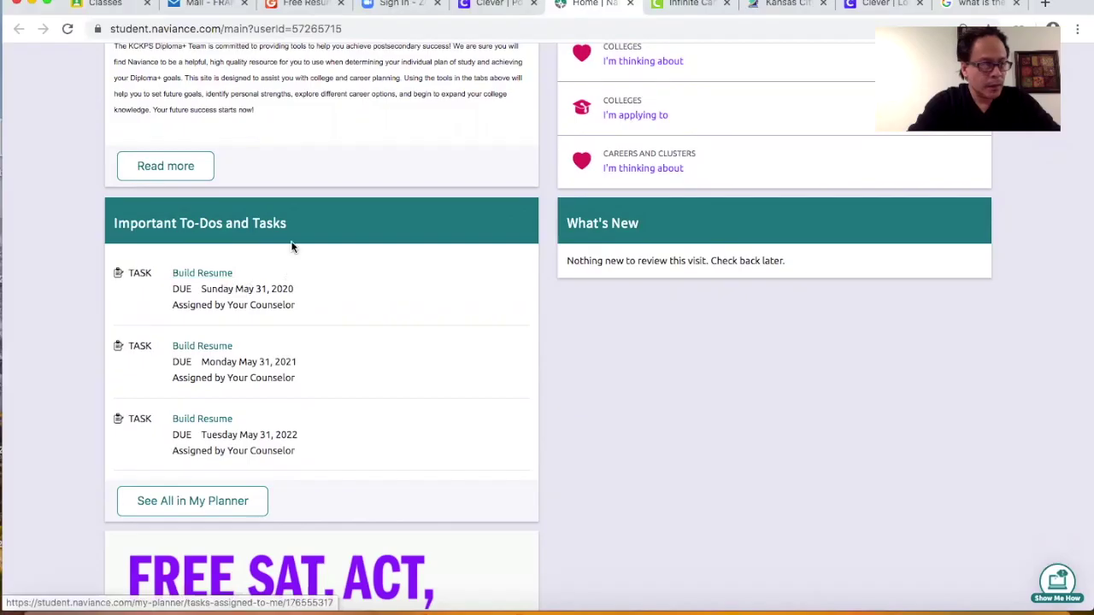
pyautogui.click(218, 273)
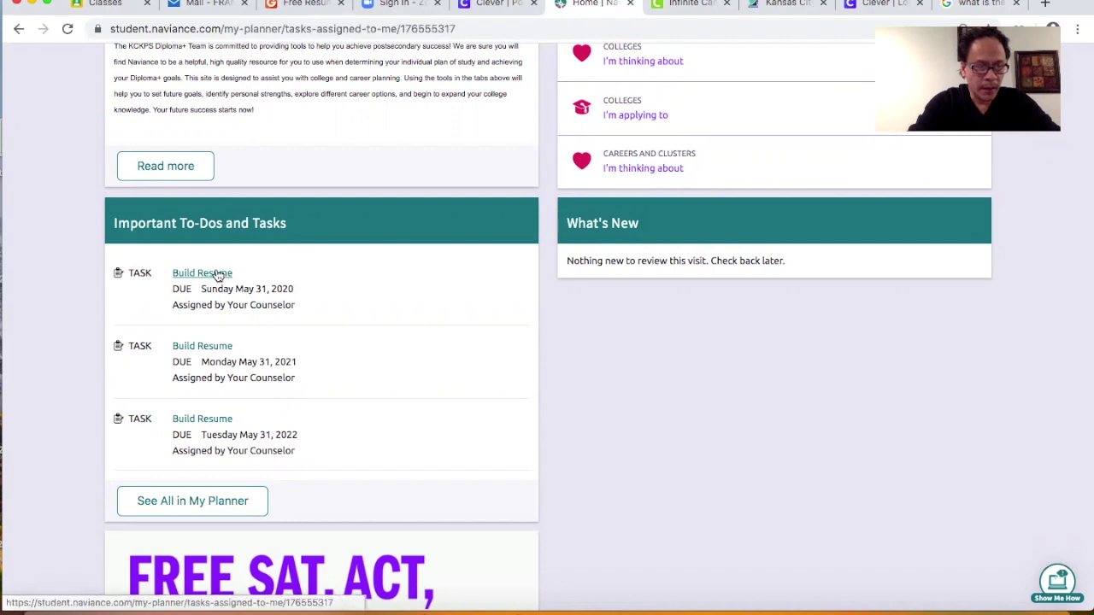
# Step: Review the Build Resume task details and go to the resume builder linked from the task
pyautogui.scroll(-1, 360, 314)
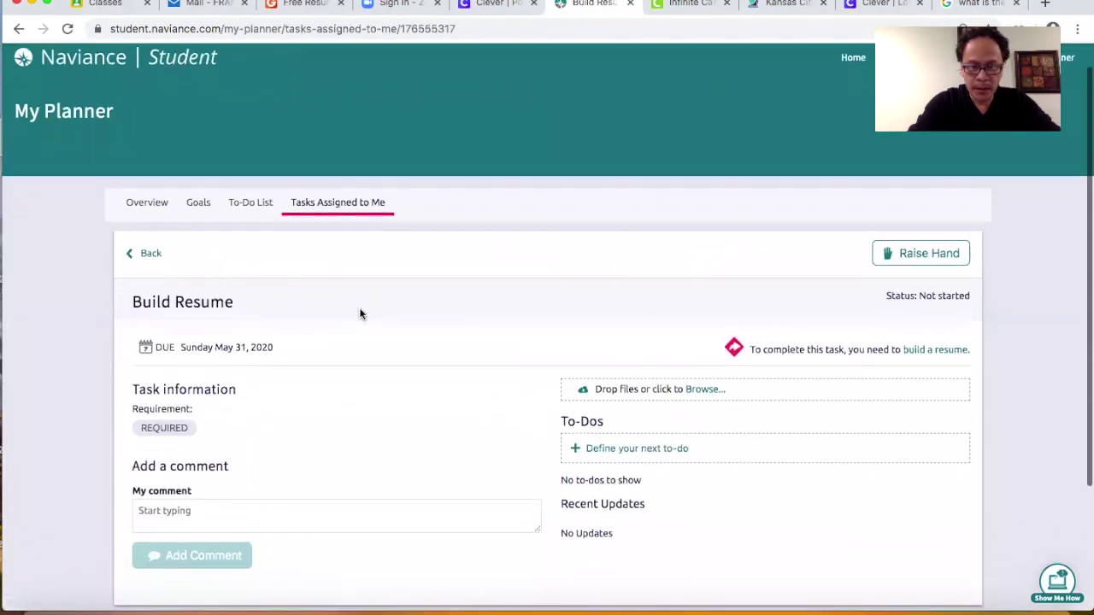
pyautogui.scroll(-1, 360, 314)
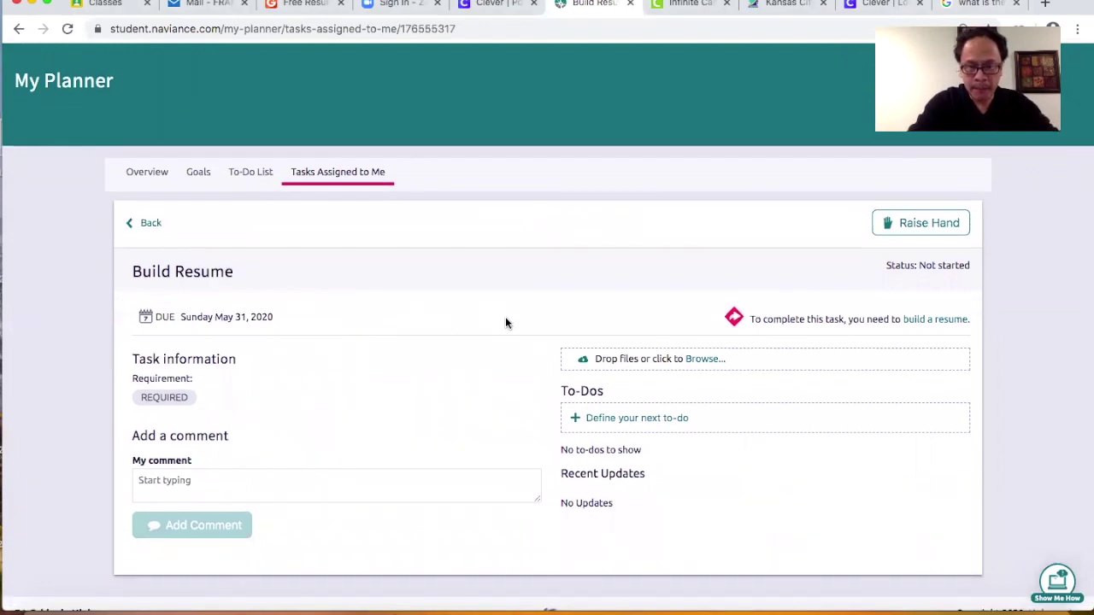
pyautogui.scroll(-1, 505, 323)
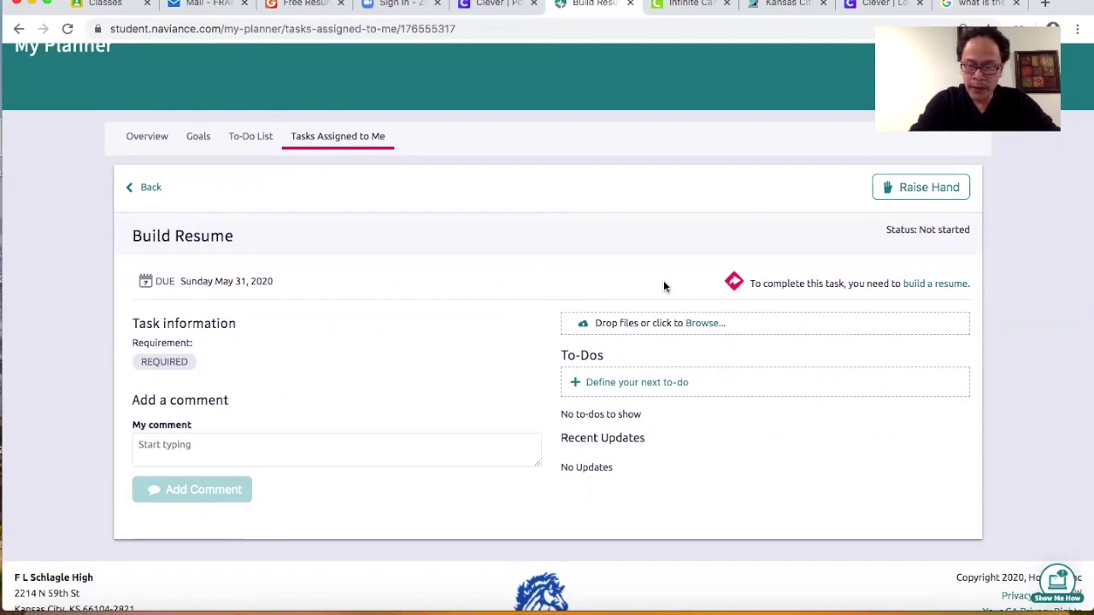
pyautogui.click(943, 283)
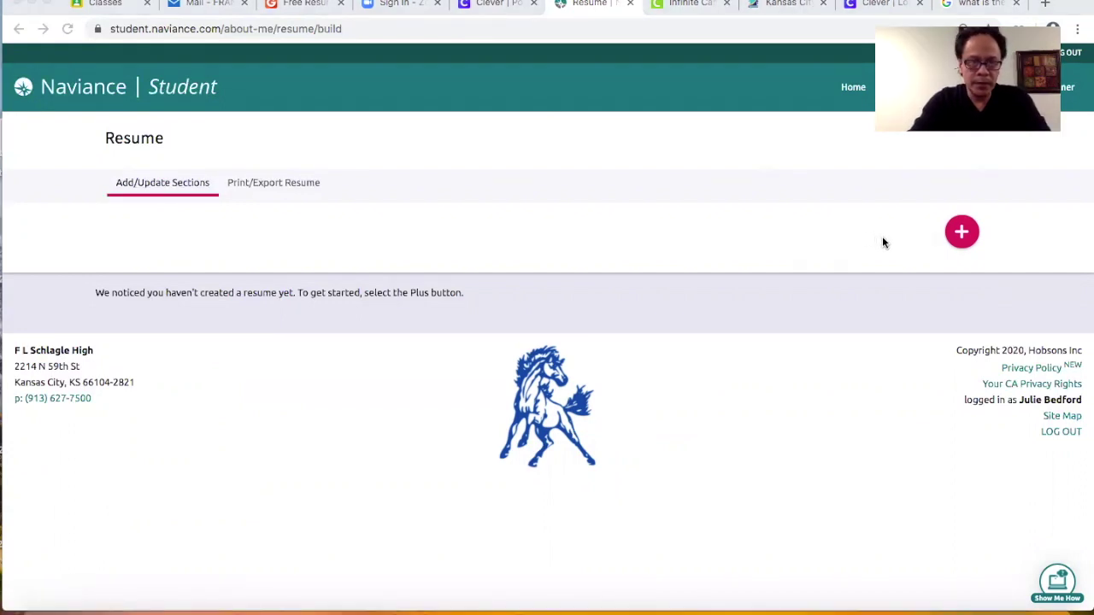
# Step: Add an Objective section to the resume and begin its text with "Seeking a server position where i can use my customer service skills to"
pyautogui.click(961, 232)
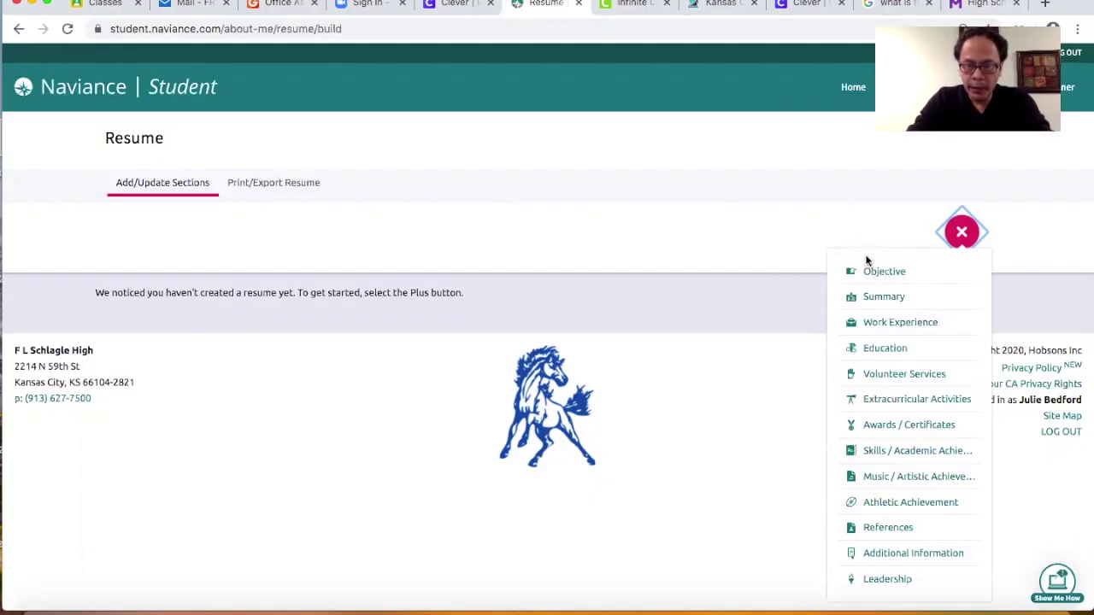
pyautogui.click(881, 272)
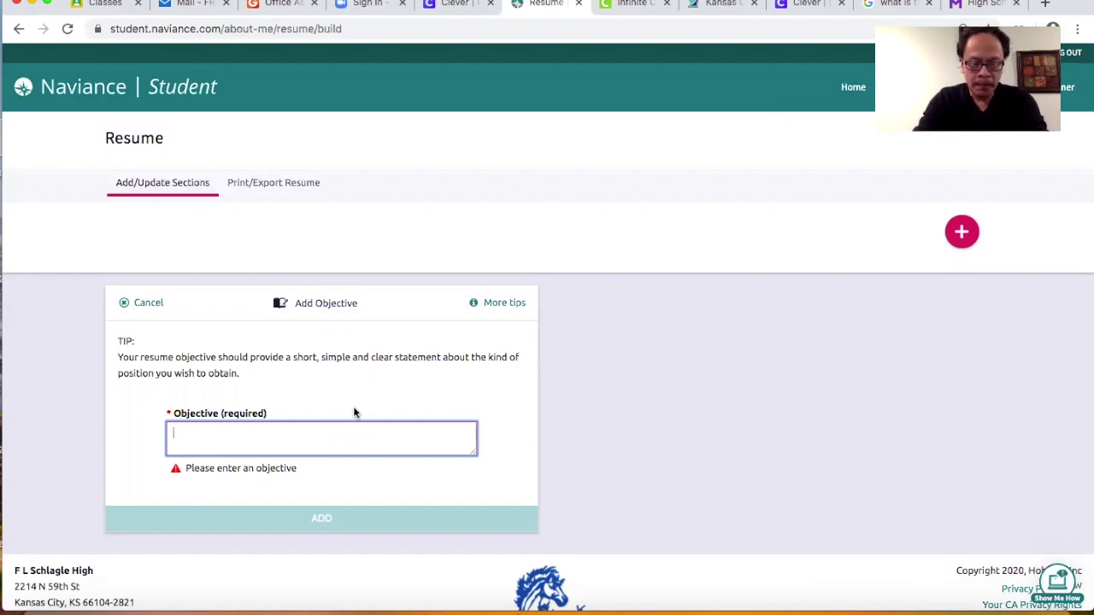
pyautogui.write('Seeking a')
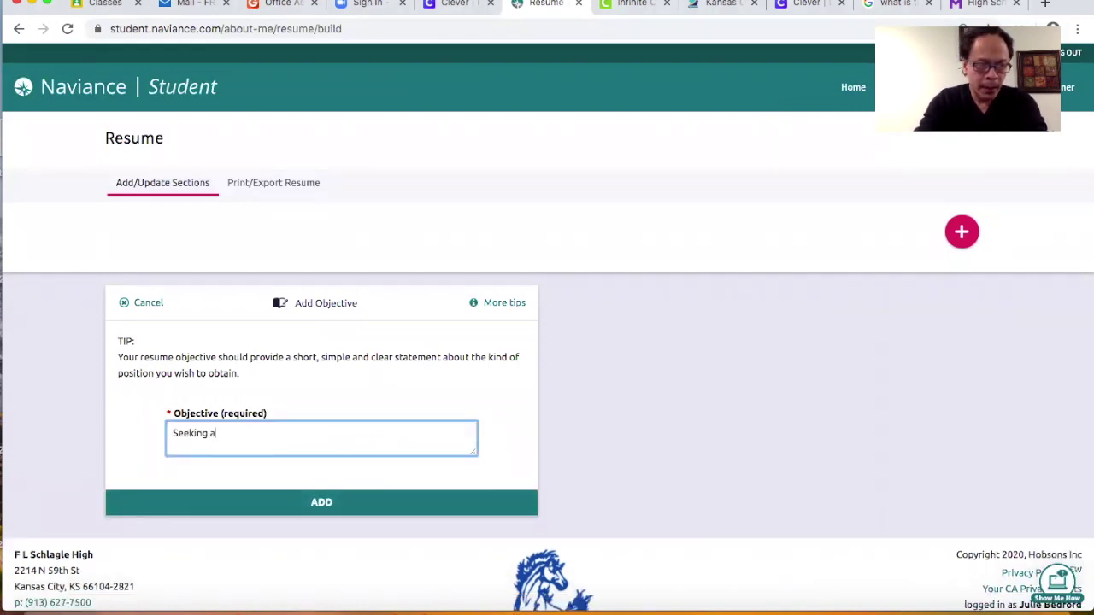
pyautogui.write(' server po')
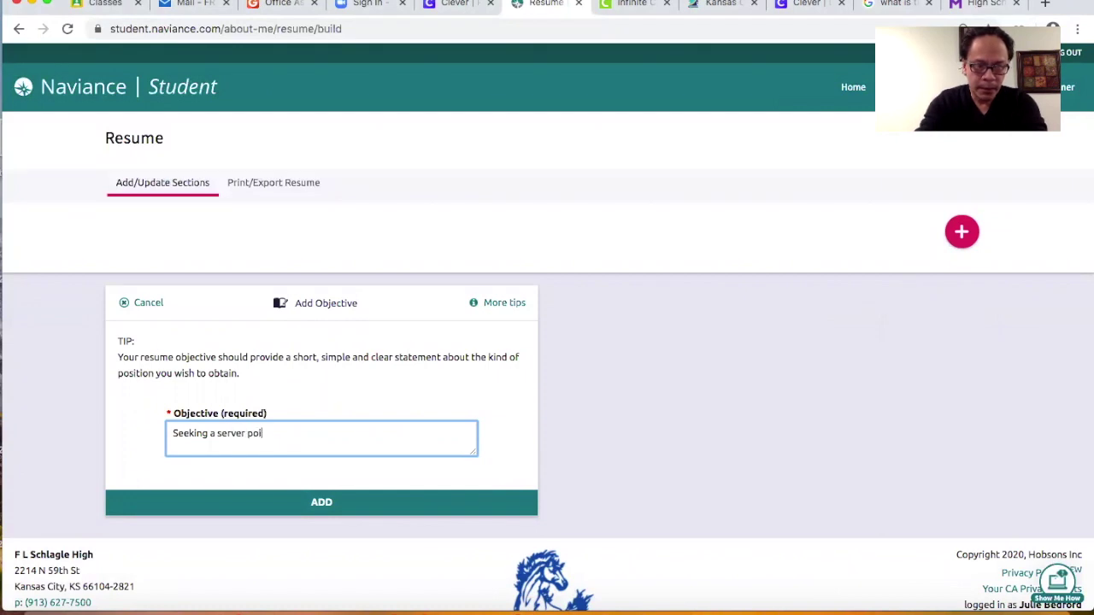
pyautogui.write('sition where i can use')
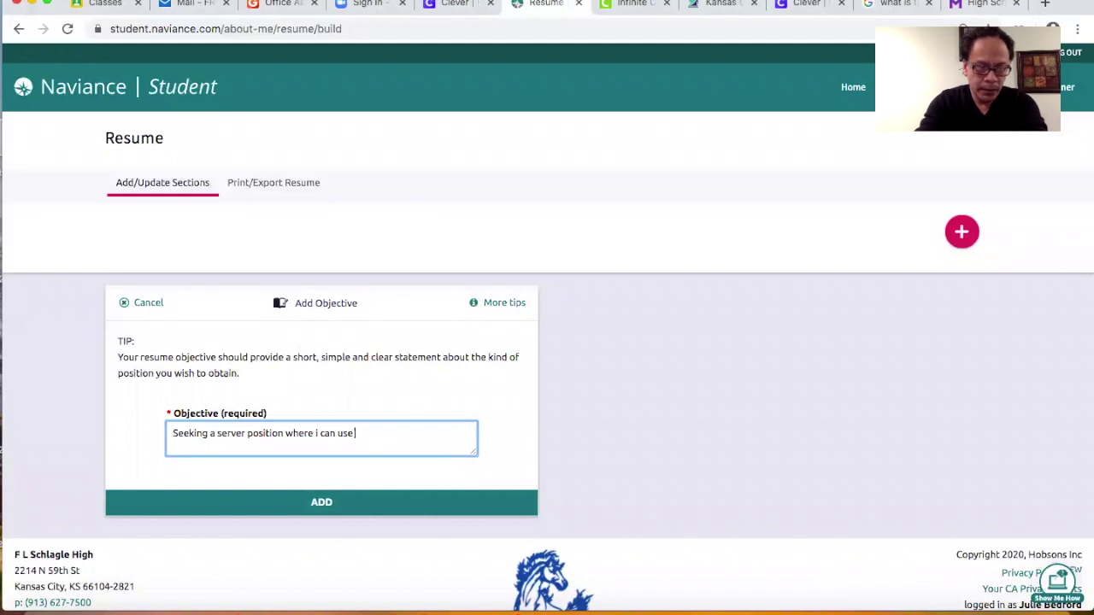
pyautogui.write(' my cus')
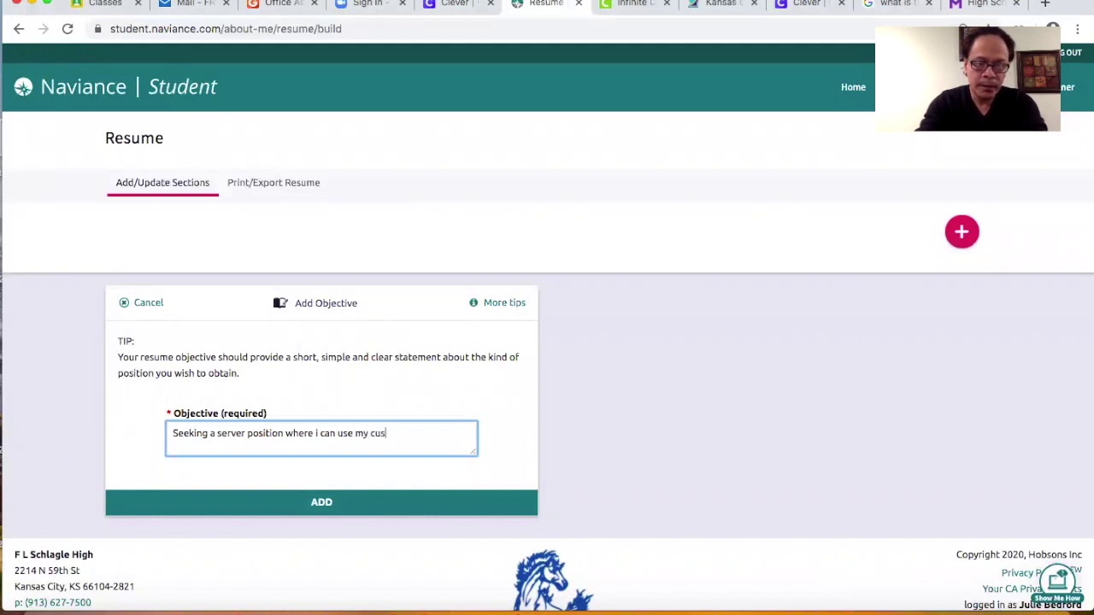
pyautogui.write('tomer ser')
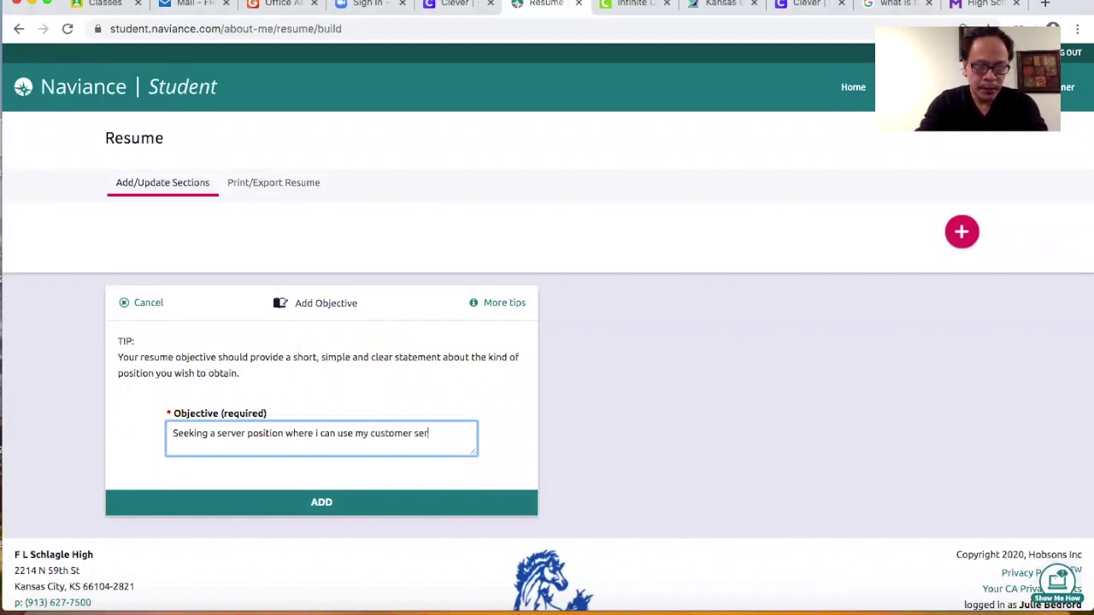
pyautogui.write('vice ski')
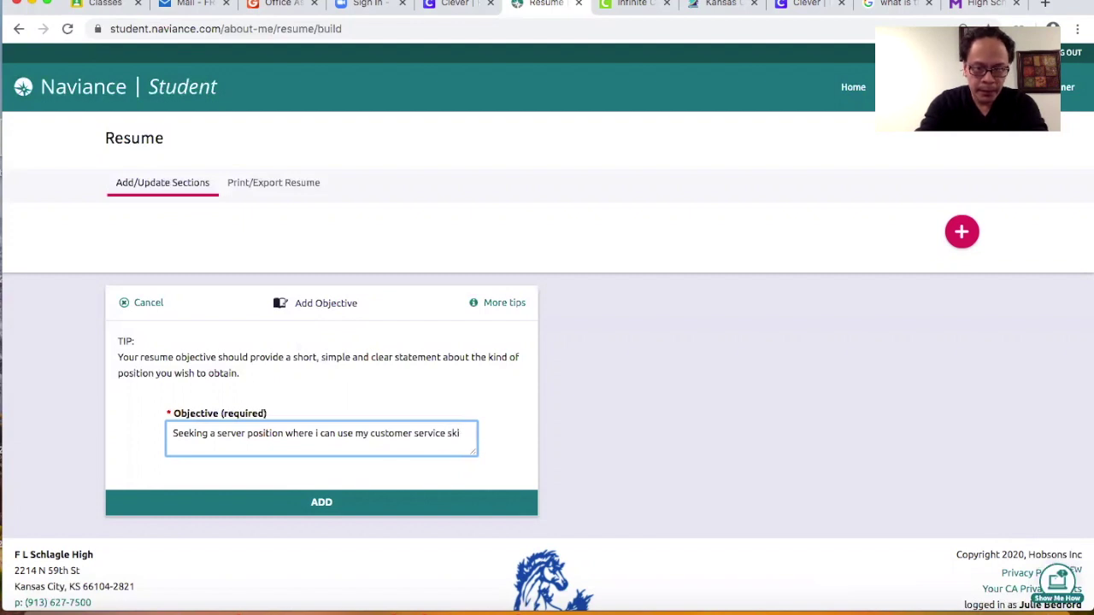
pyautogui.write('lls to e')
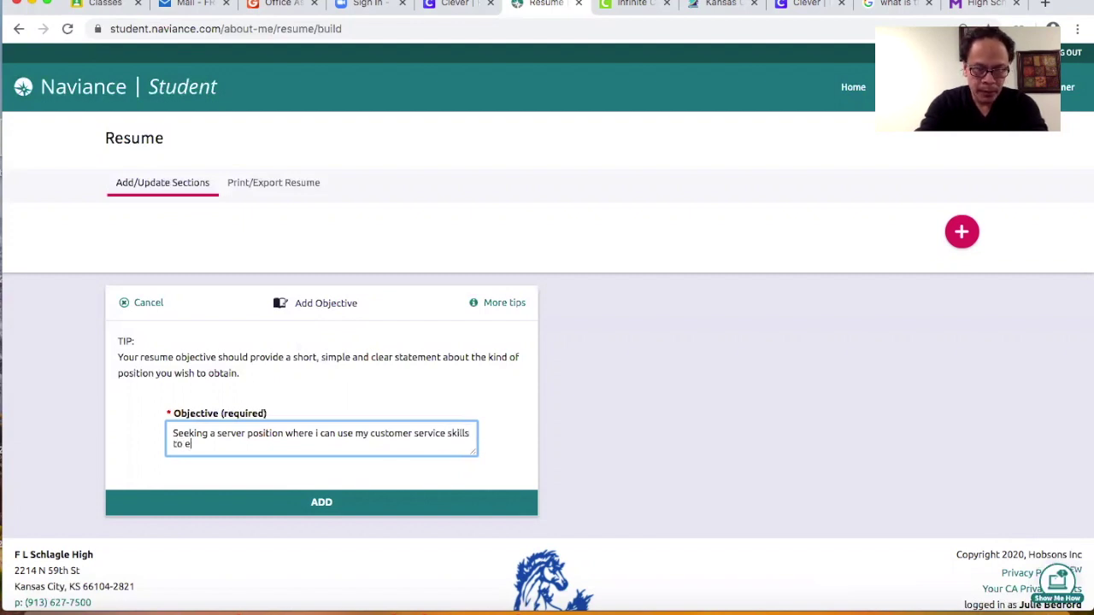
# Step: Complete the objective text with "enhance and elevate the customer's dining experience."
pyautogui.write('hance and elevat')
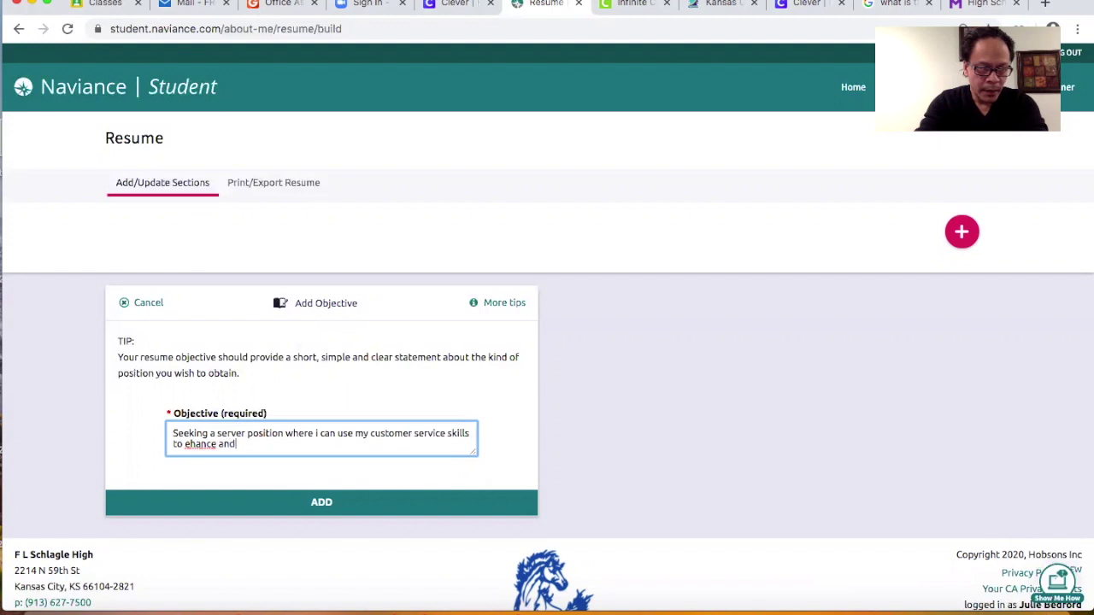
pyautogui.press('BackSpace')
pyautogui.press('BackSpace')
pyautogui.press('BackSpace')
pyautogui.press('BackSpace')
pyautogui.press('BackSpace')
pyautogui.press('BackSpace')
pyautogui.press('BackSpace')
pyautogui.press('BackSpace')
pyautogui.press('BackSpace')
pyautogui.press('BackSpace')
pyautogui.press('BackSpace')
pyautogui.press('BackSpace')
pyautogui.press('BackSpace')
pyautogui.press('BackSpace')
pyautogui.press('BackSpace')
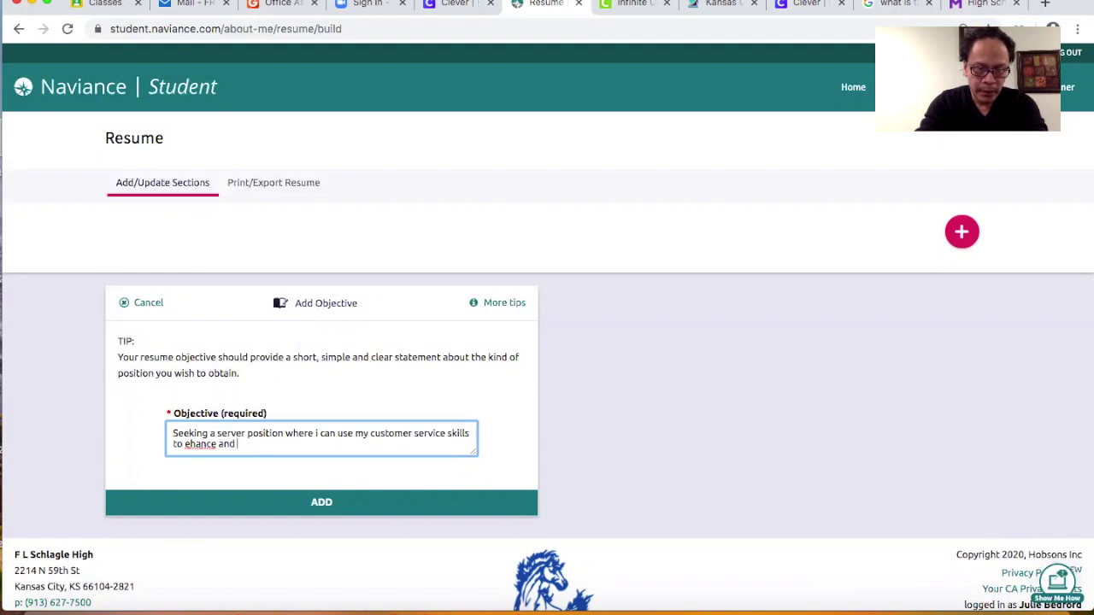
pyautogui.press('BackSpace')
pyautogui.write('nhance and el')
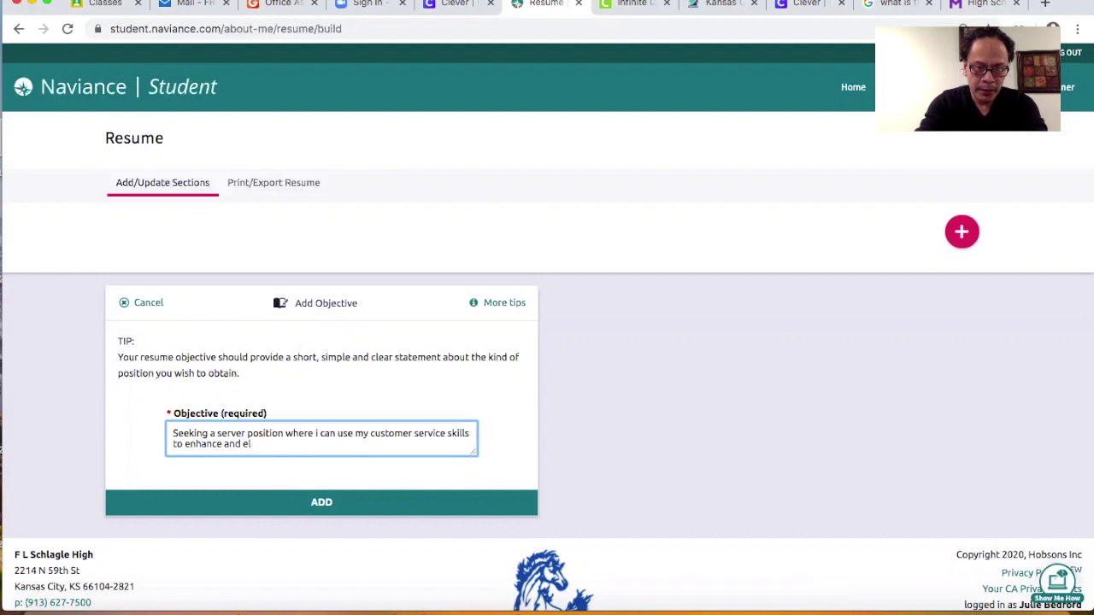
pyautogui.write('evate ')
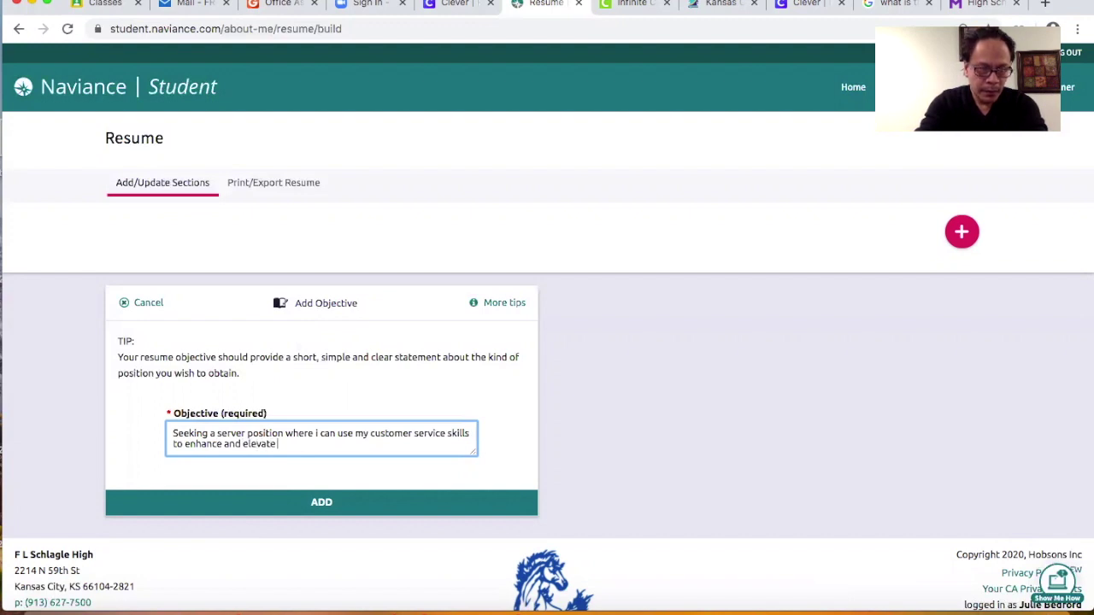
pyautogui.write('the cu')
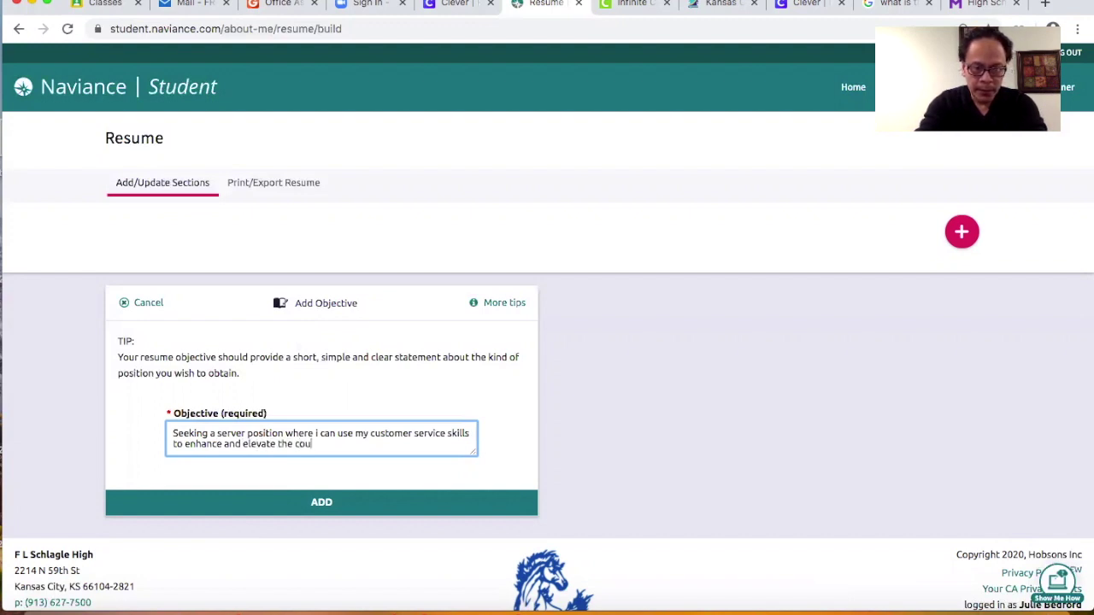
pyautogui.write('stome')
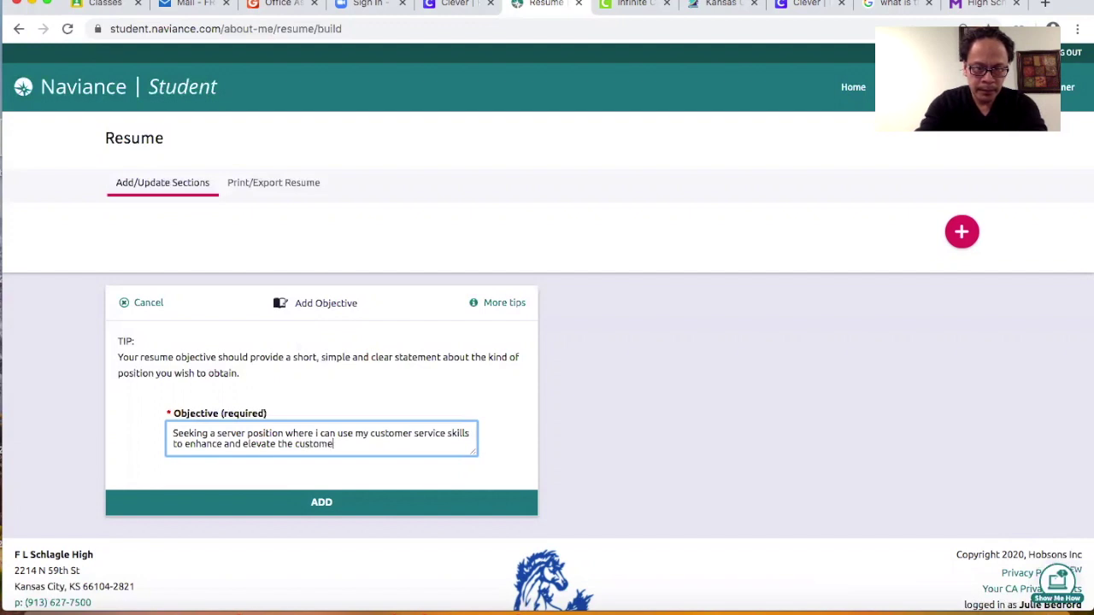
pyautogui.write("r's")
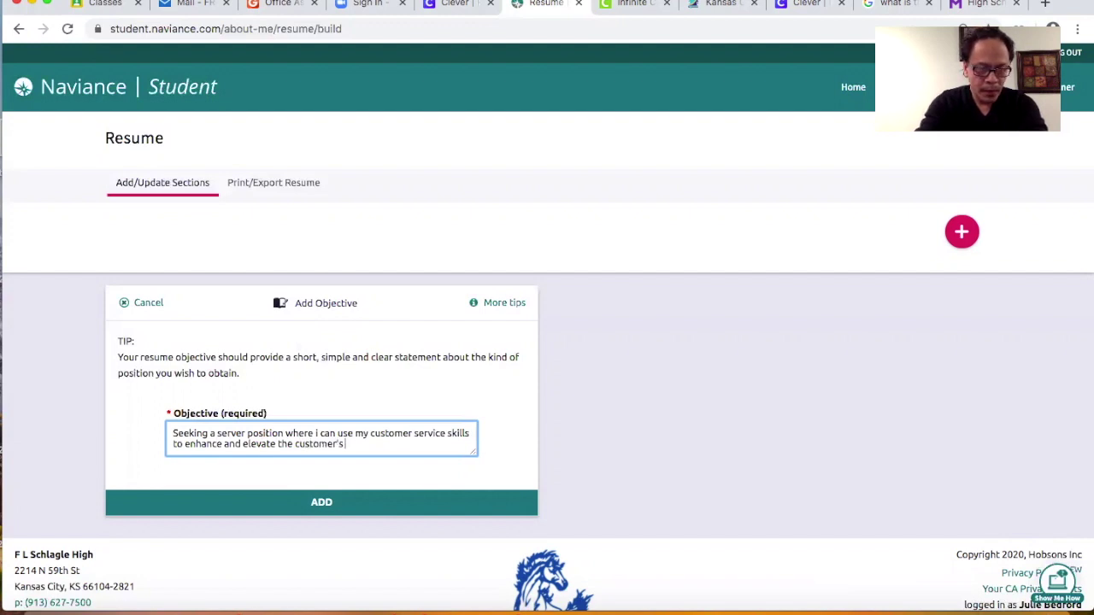
pyautogui.write(' dining eve')
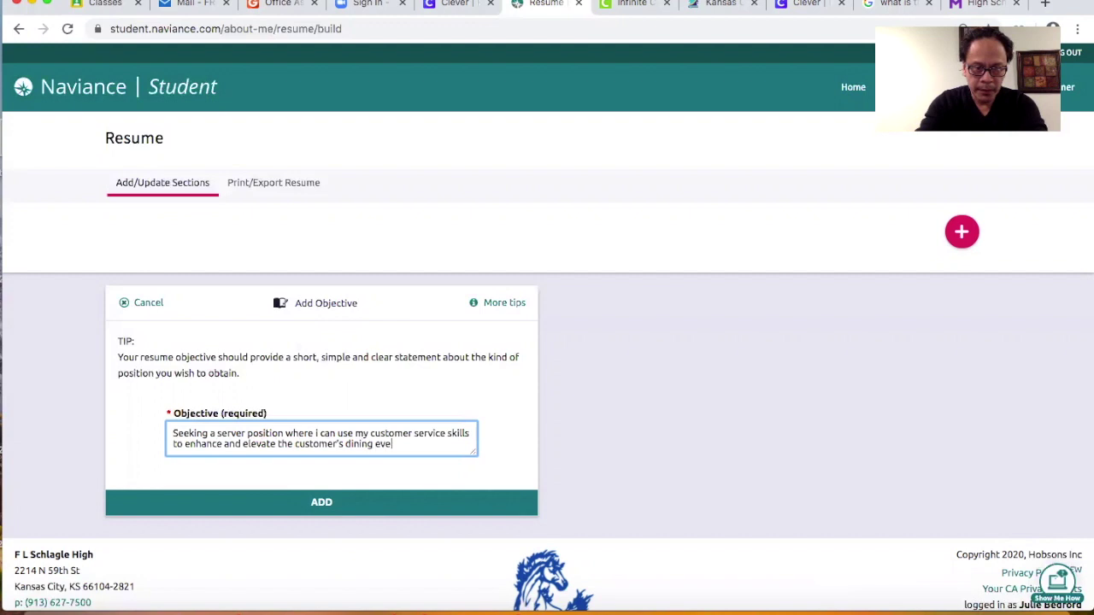
pyautogui.press('BackSpace')
pyautogui.press('BackSpace')
pyautogui.write('xperience.')
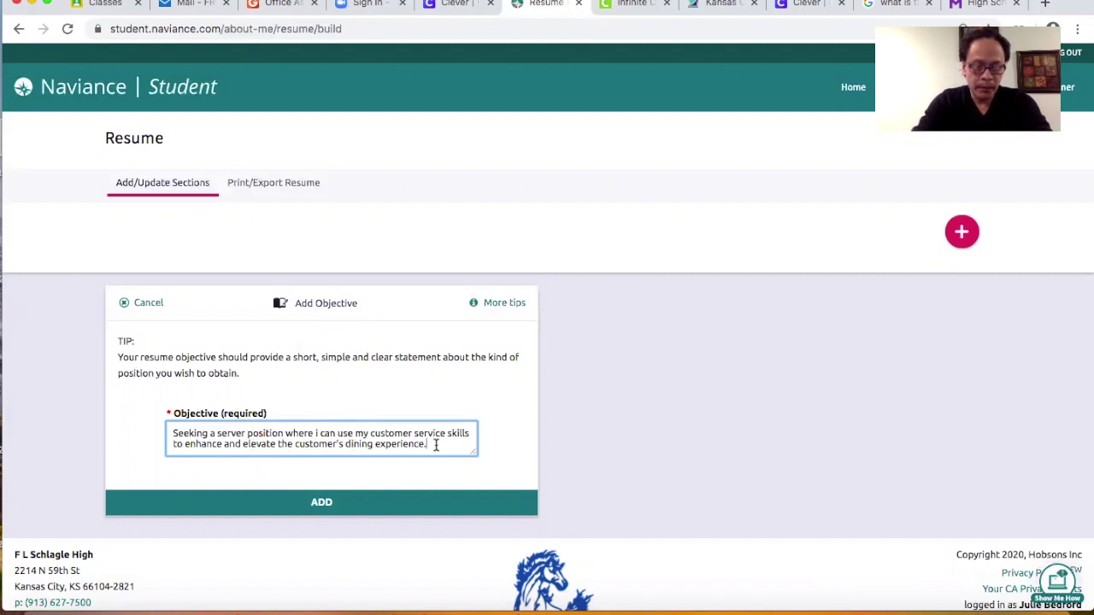
# Step: Replace the whole objective text with "Responsible high school student seeking a junior lifeguard position where"
pyautogui.moveTo(436, 446); pyautogui.dragTo(170, 427)
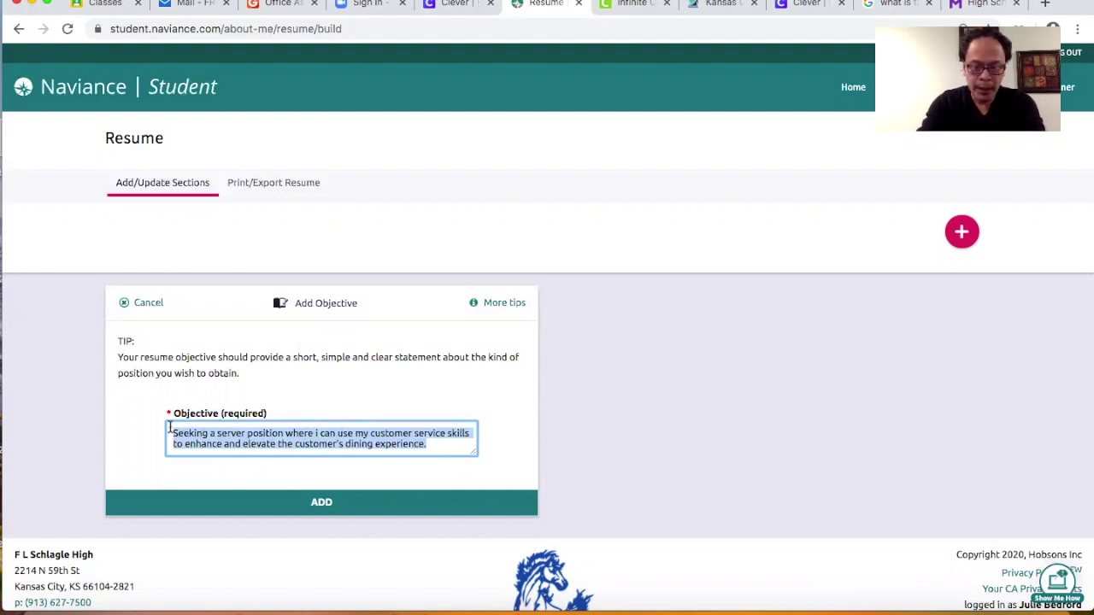
pyautogui.press('BackSpace')
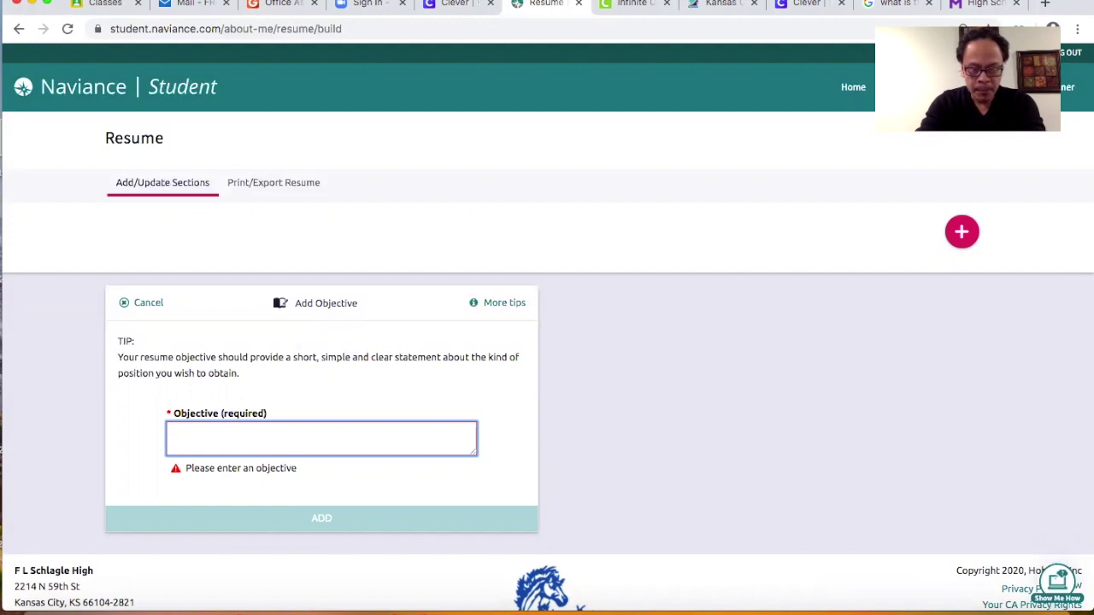
pyautogui.write('Responsible high s')
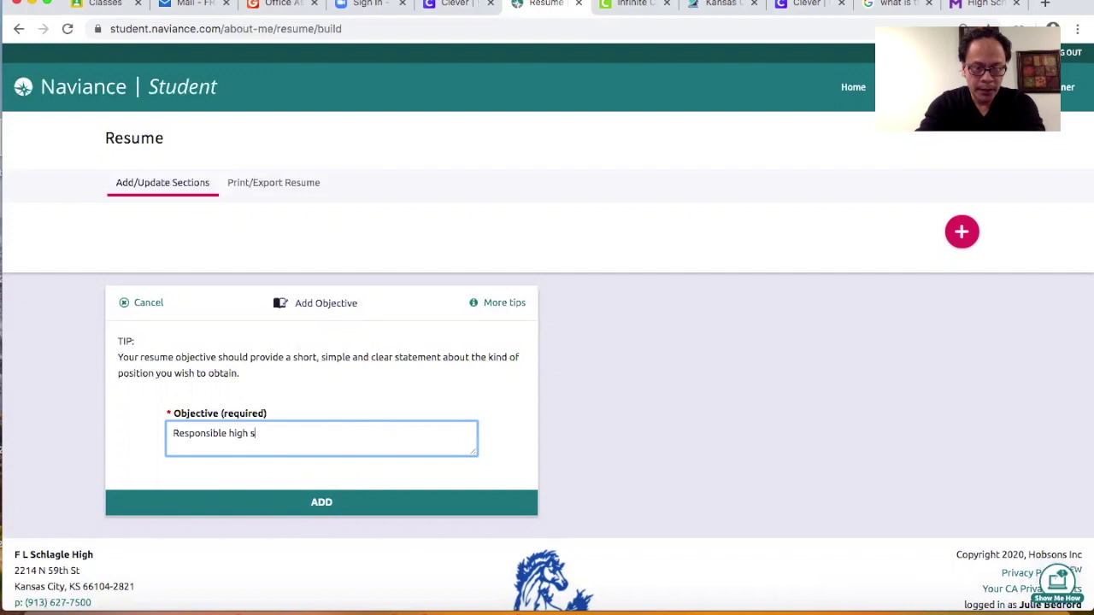
pyautogui.write('chool student')
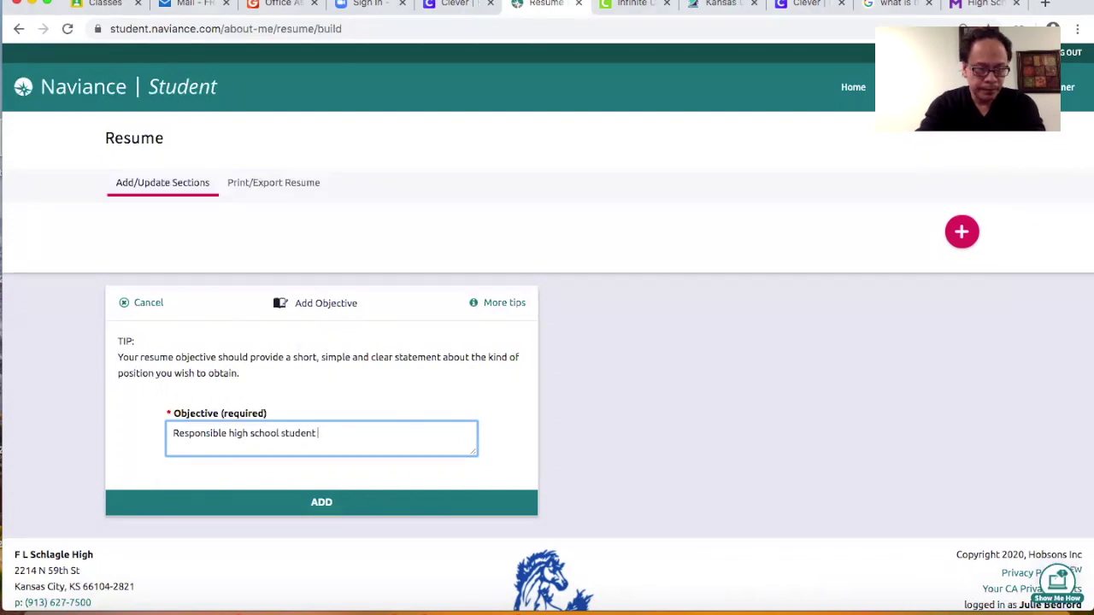
pyautogui.write(' seeking ')
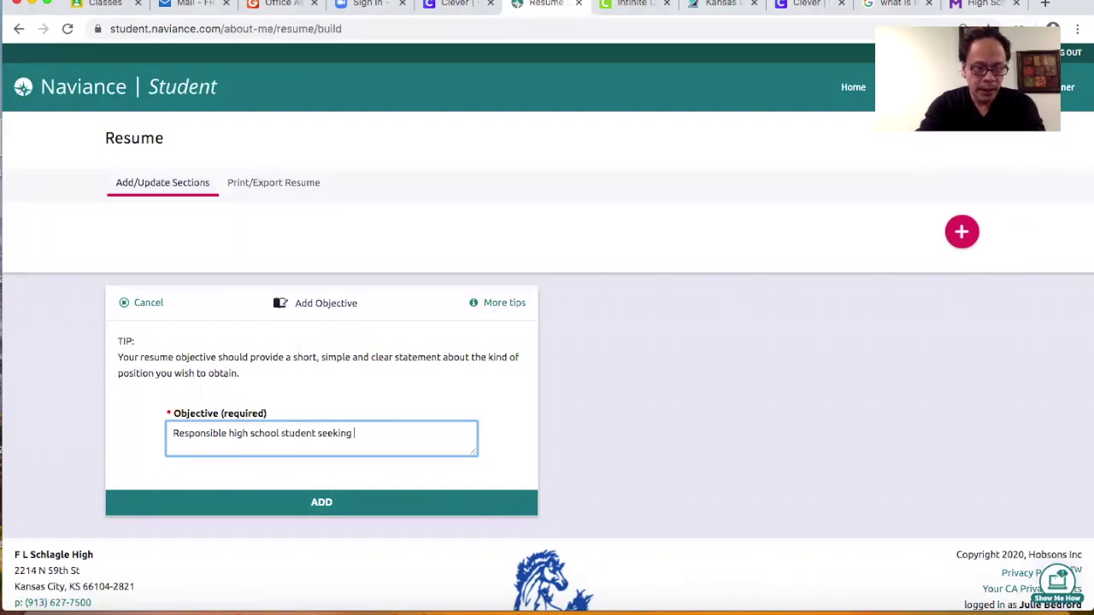
pyautogui.write('a junior ')
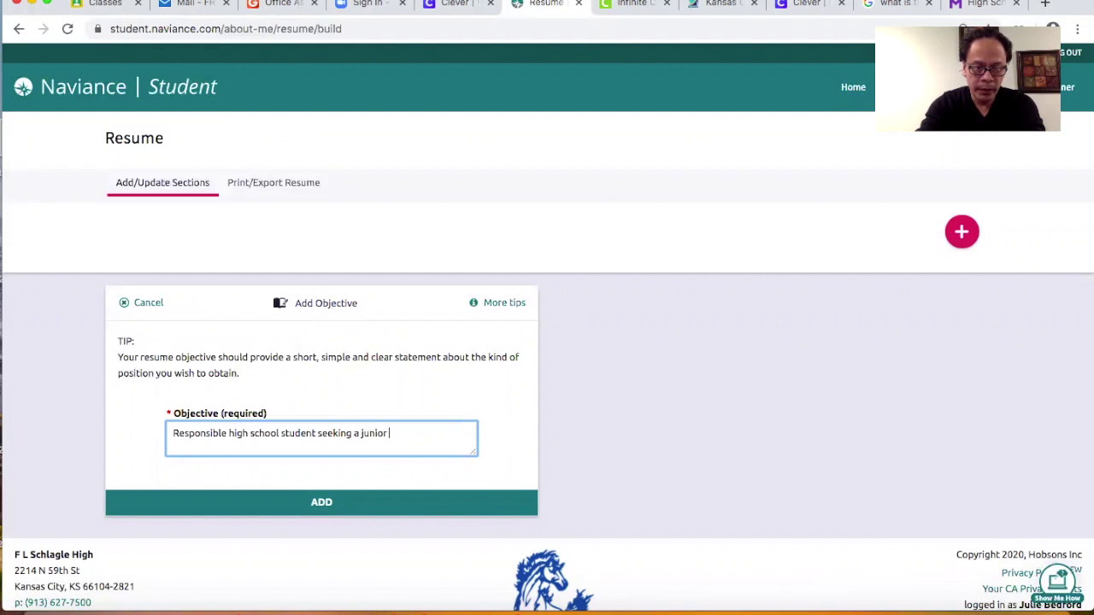
pyautogui.write('lifeguard position where ')
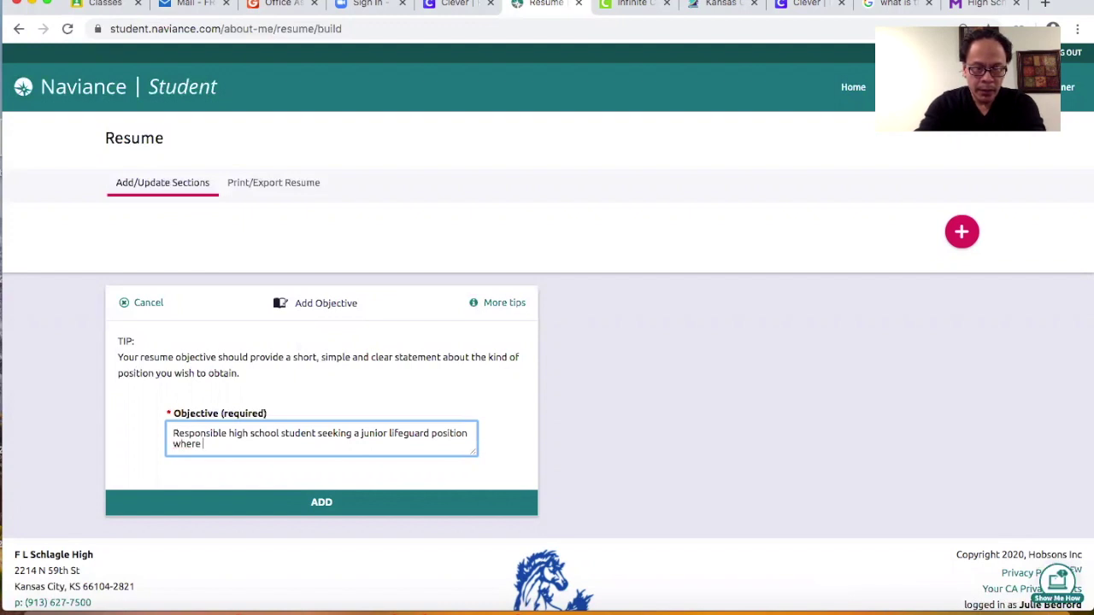
# Step: Finish the objective sentence with "I can become properly certified and learn what it takes to be a senior lifeguard"
pyautogui.write('I can become properly certified a')
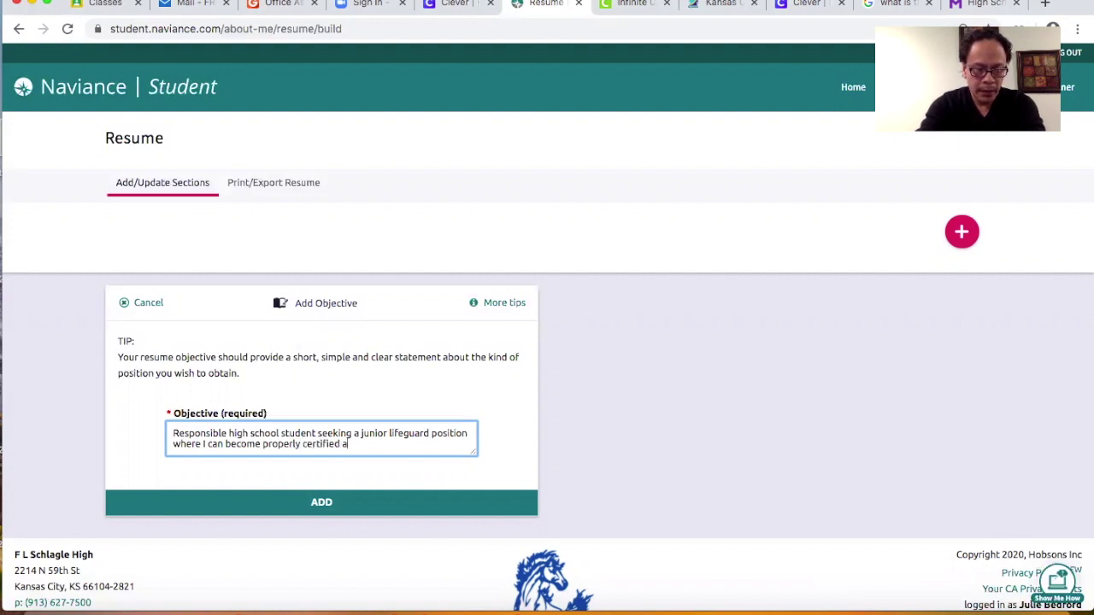
pyautogui.write('nd lerrn what ')
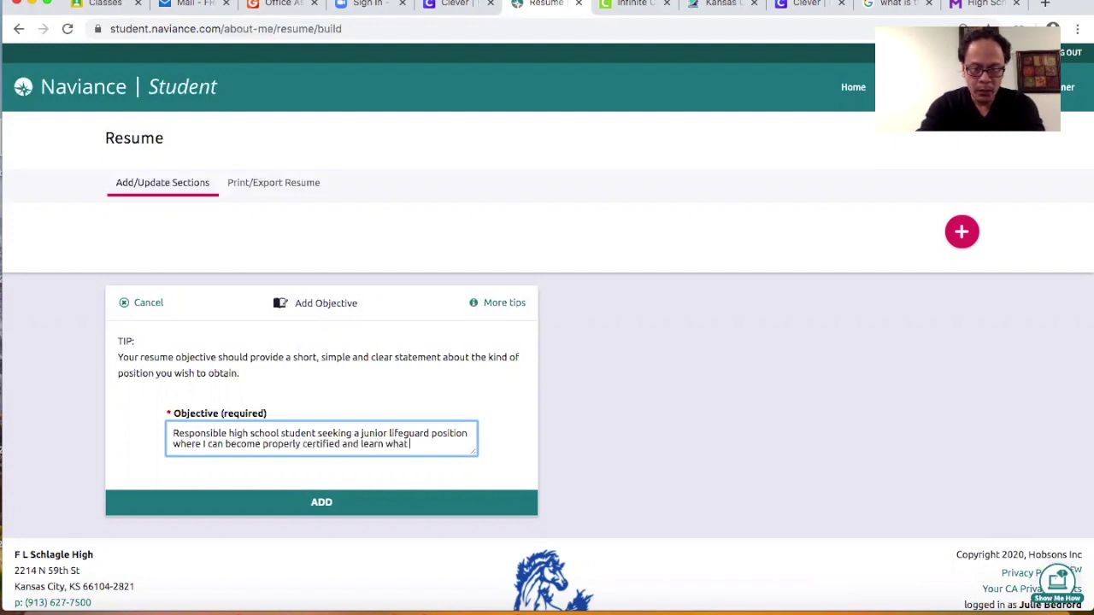
pyautogui.write('it takes to be s senior')
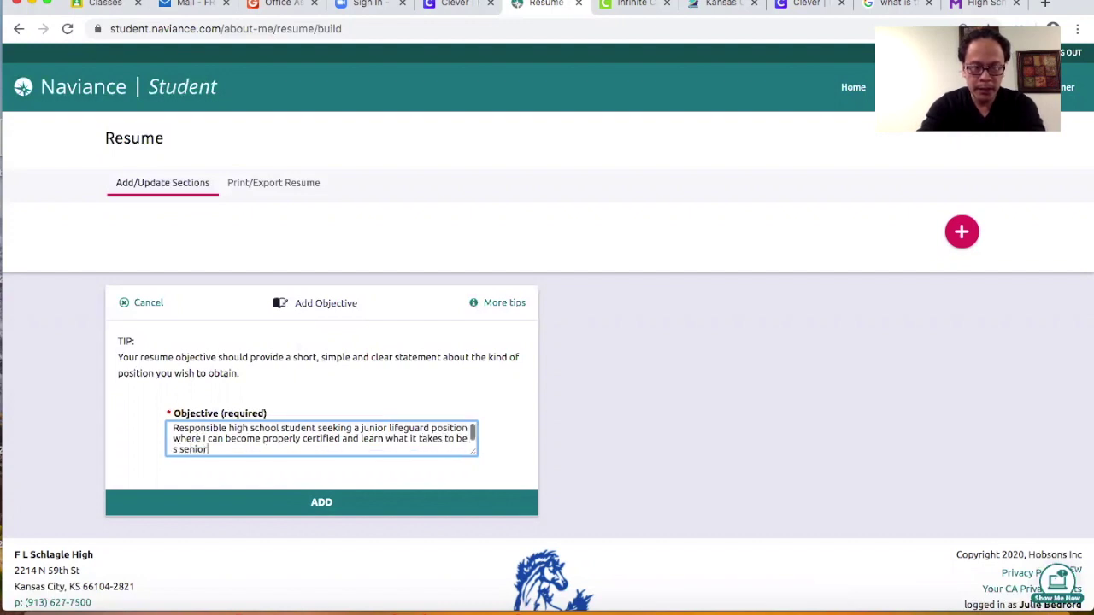
pyautogui.press('BackSpace')
pyautogui.write('a senior lifeguard')
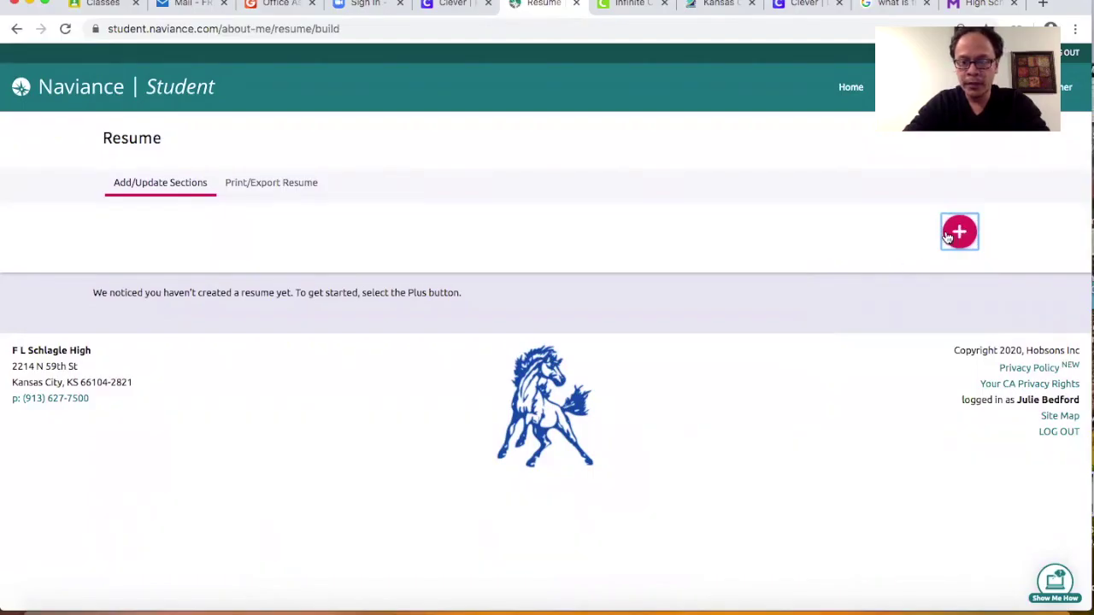
# Step: Open a new Work Experience entry for the resume and review its fields from position title to description
pyautogui.click(960, 232)
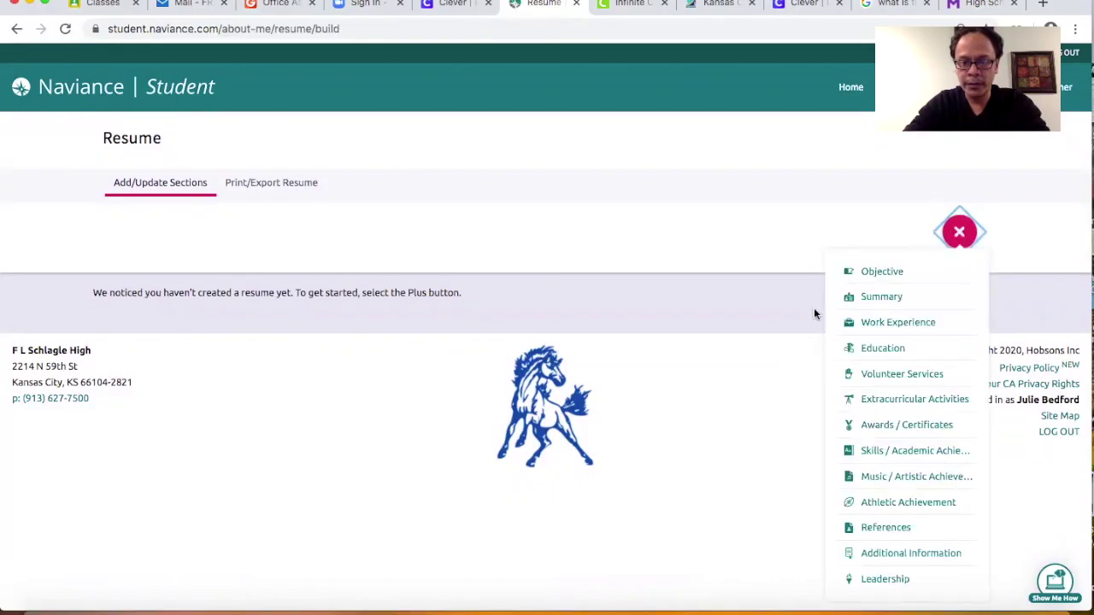
pyautogui.scroll(-1, 815, 313)
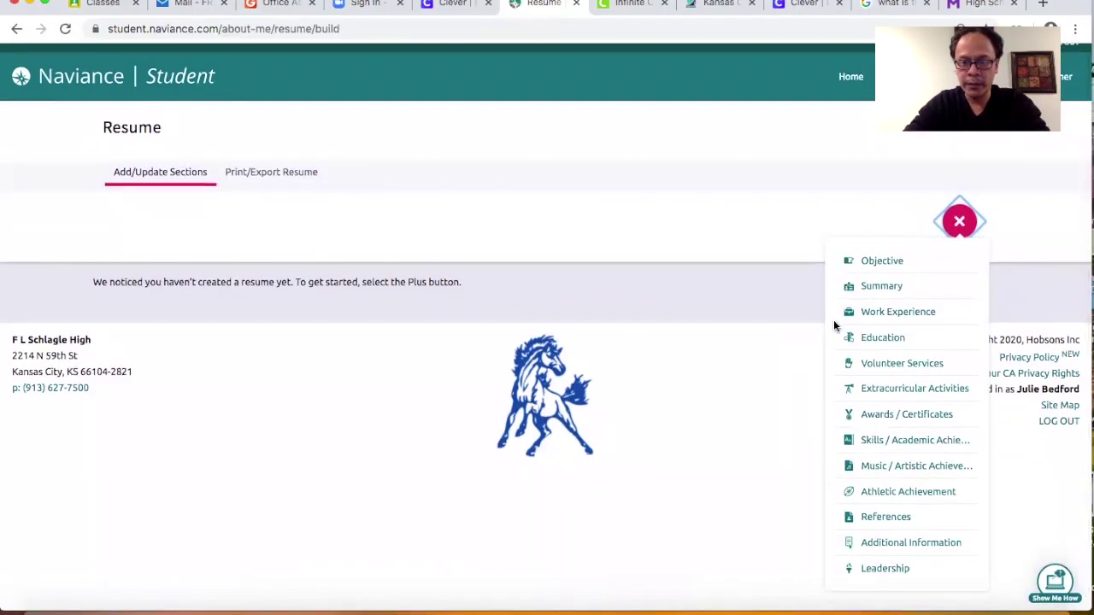
pyautogui.click(894, 312)
pyautogui.scroll(-3, 692, 382)
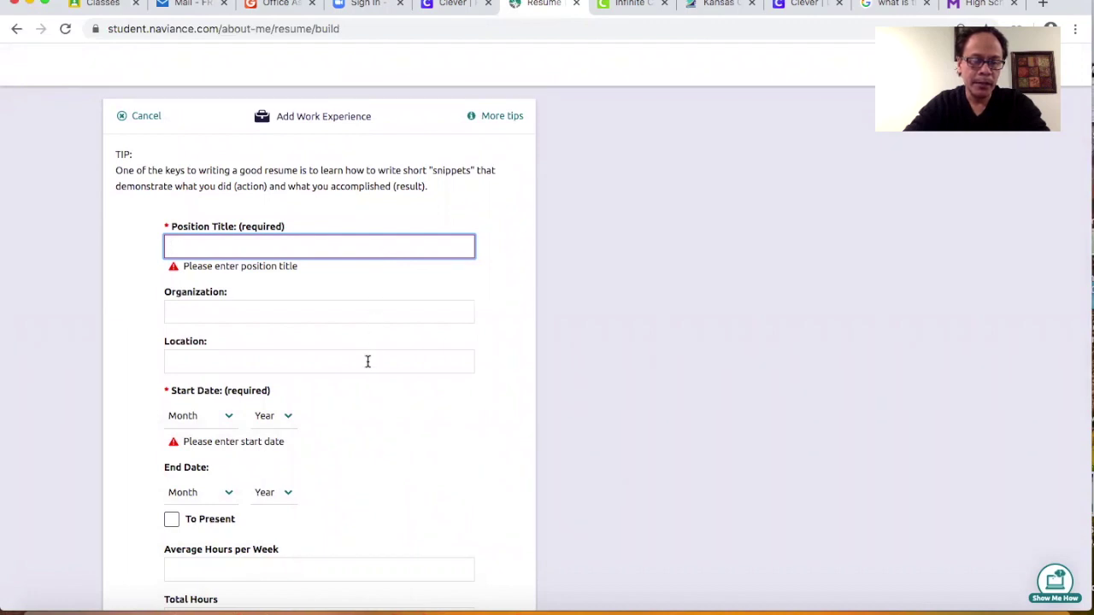
pyautogui.scroll(-2, 330, 428)
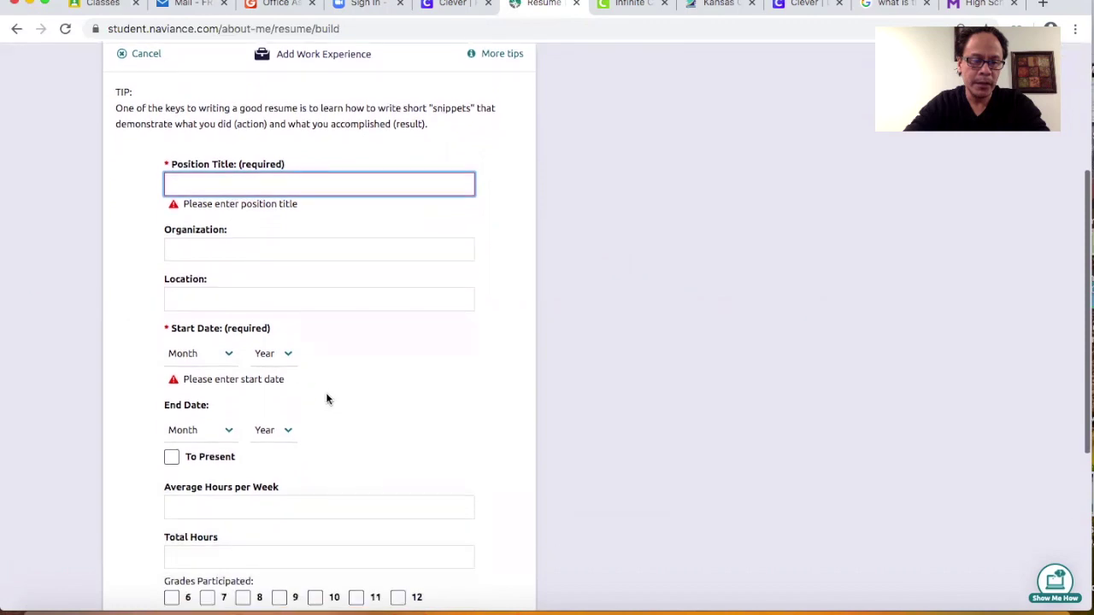
pyautogui.scroll(-4, 342, 425)
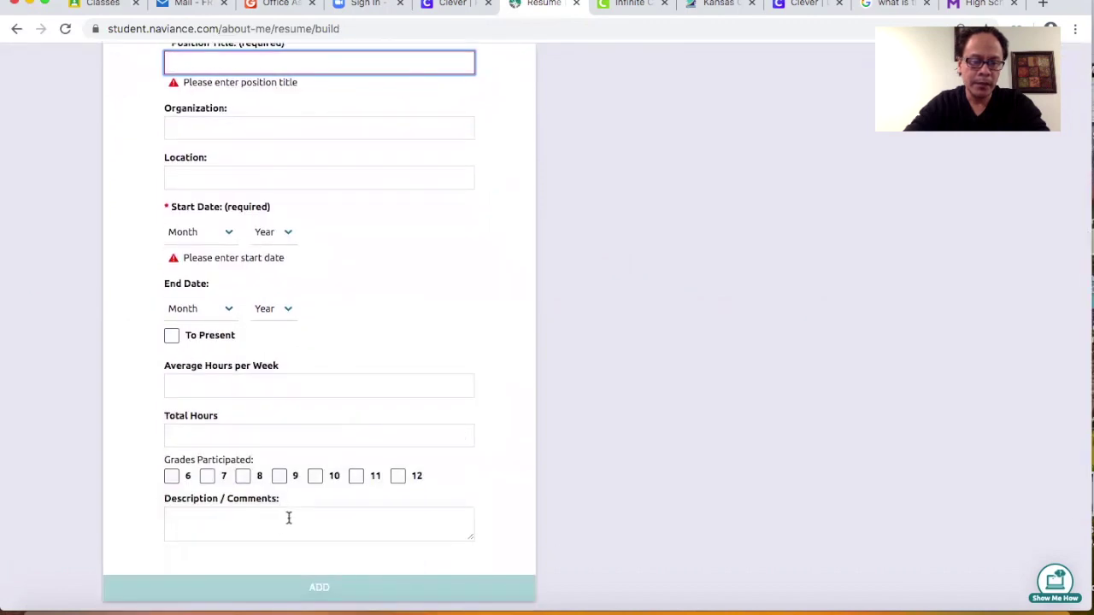
pyautogui.scroll(1, 302, 518)
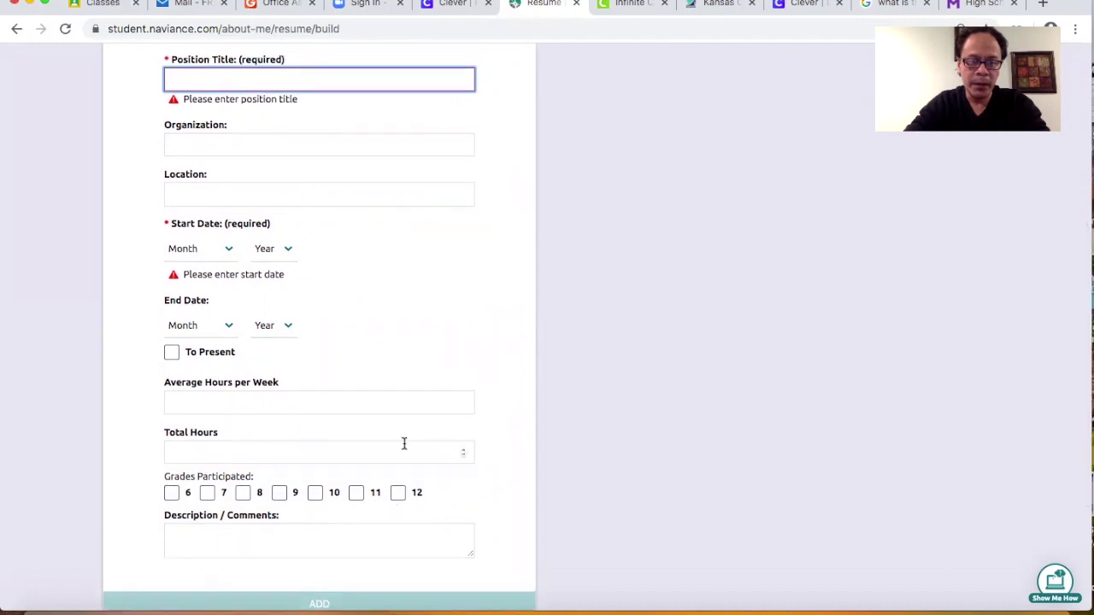
pyautogui.scroll(2, 480, 430)
pyautogui.scroll(6, 480, 430)
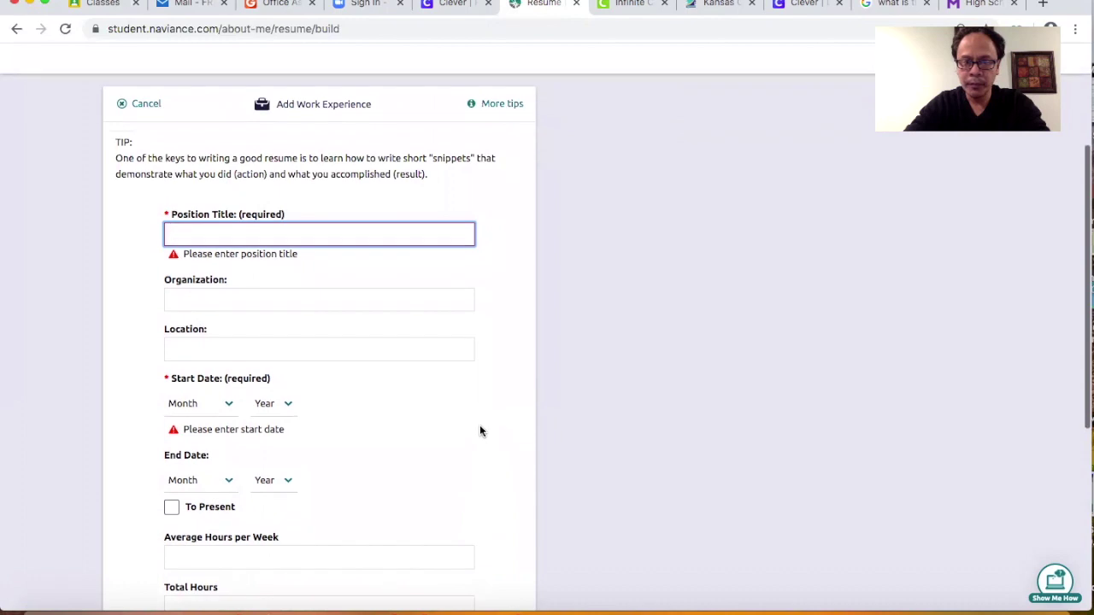
pyautogui.scroll(1, 718, 342)
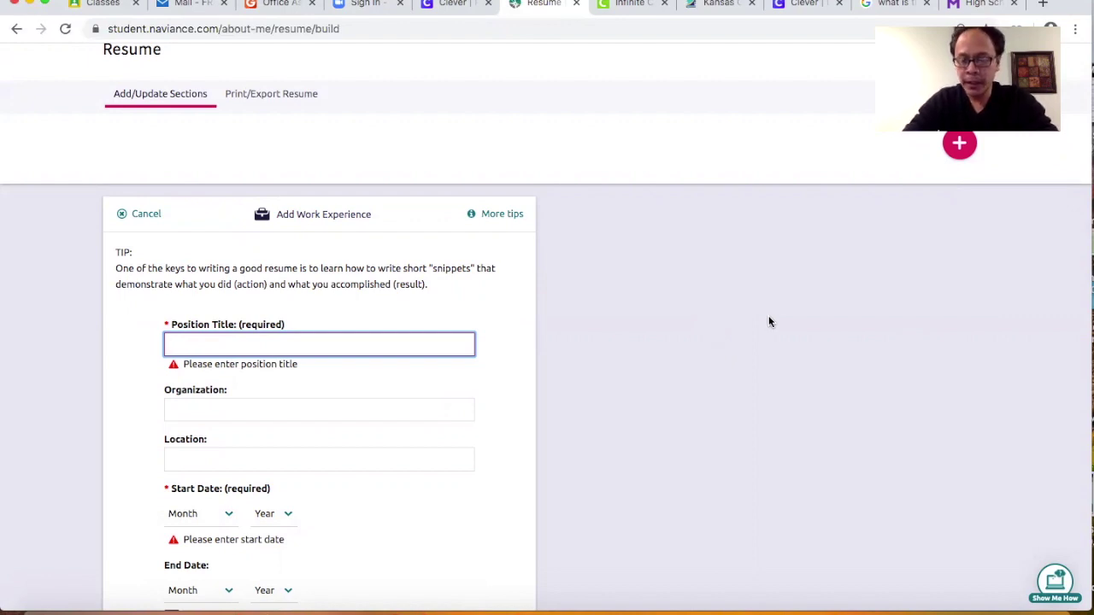
# Step: Open a new Education entry for the resume and review its school, location, grade, date and description fields
pyautogui.click(959, 142)
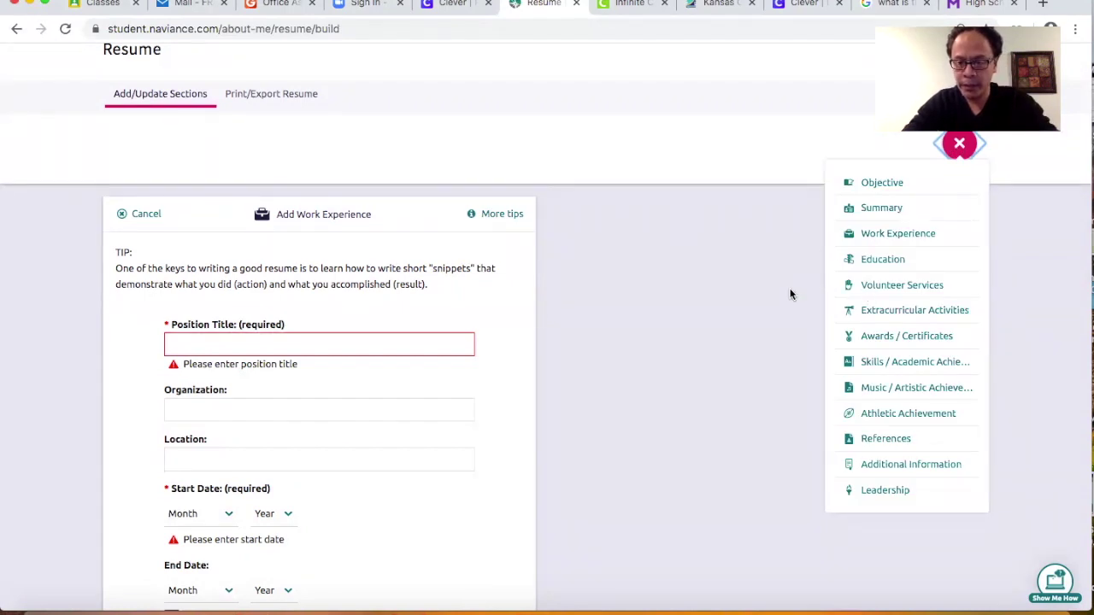
pyautogui.click(881, 264)
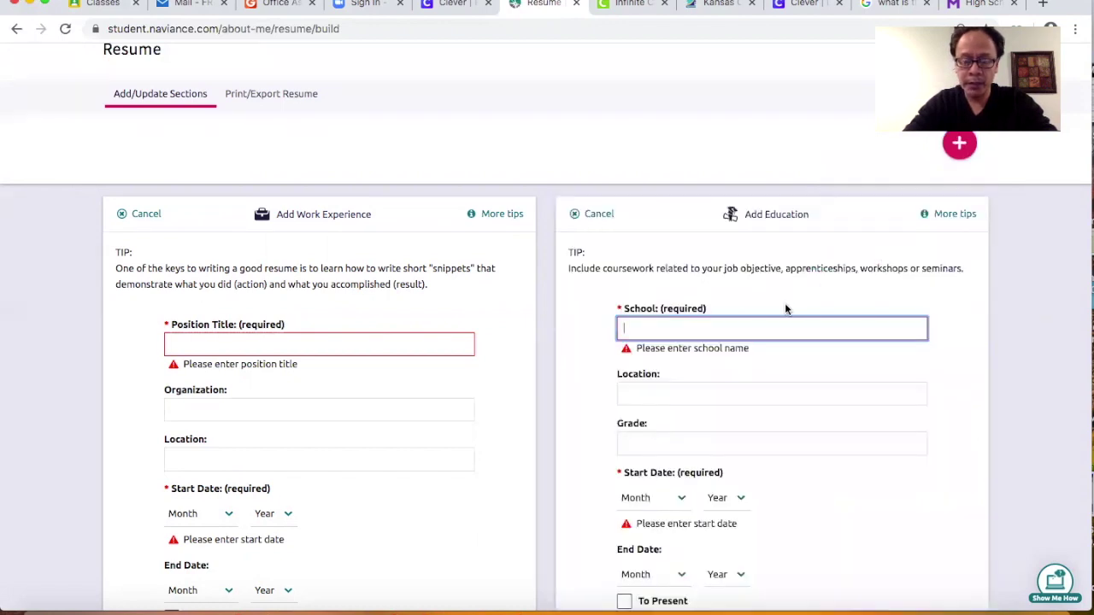
pyautogui.scroll(-1, 750, 390)
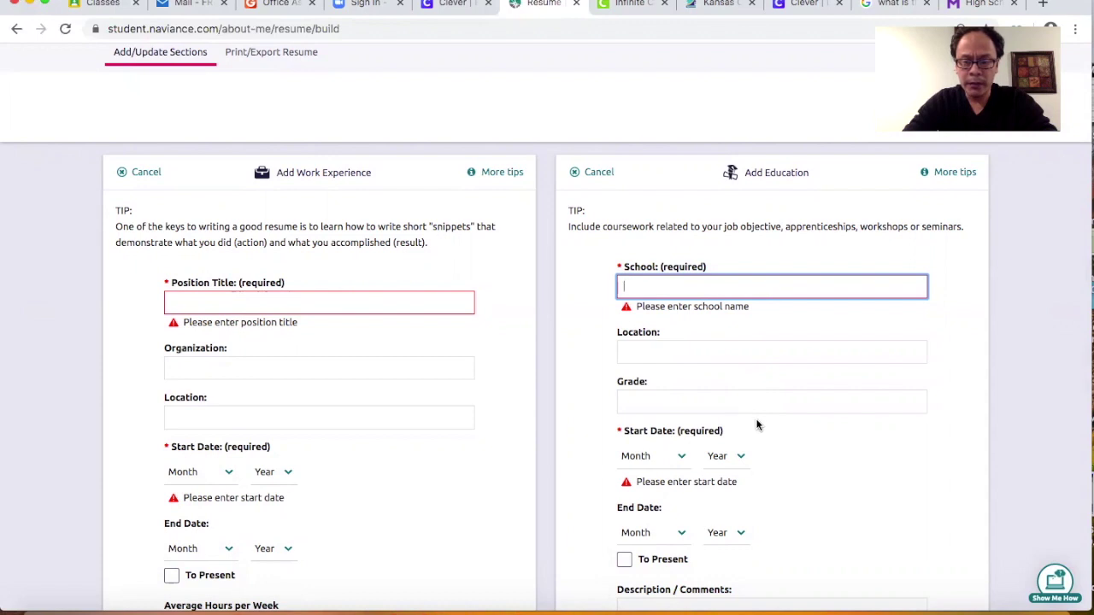
pyautogui.scroll(-3, 757, 422)
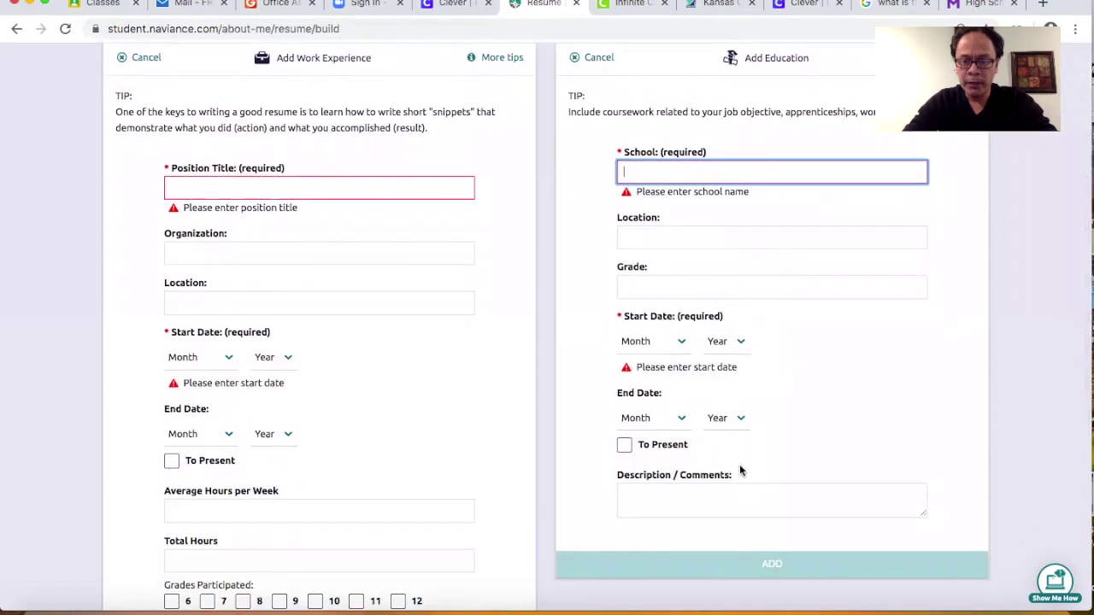
# Step: Open a new Volunteer Services entry for the resume and review its fields from position title to description
pyautogui.scroll(6, 740, 466)
pyautogui.click(958, 236)
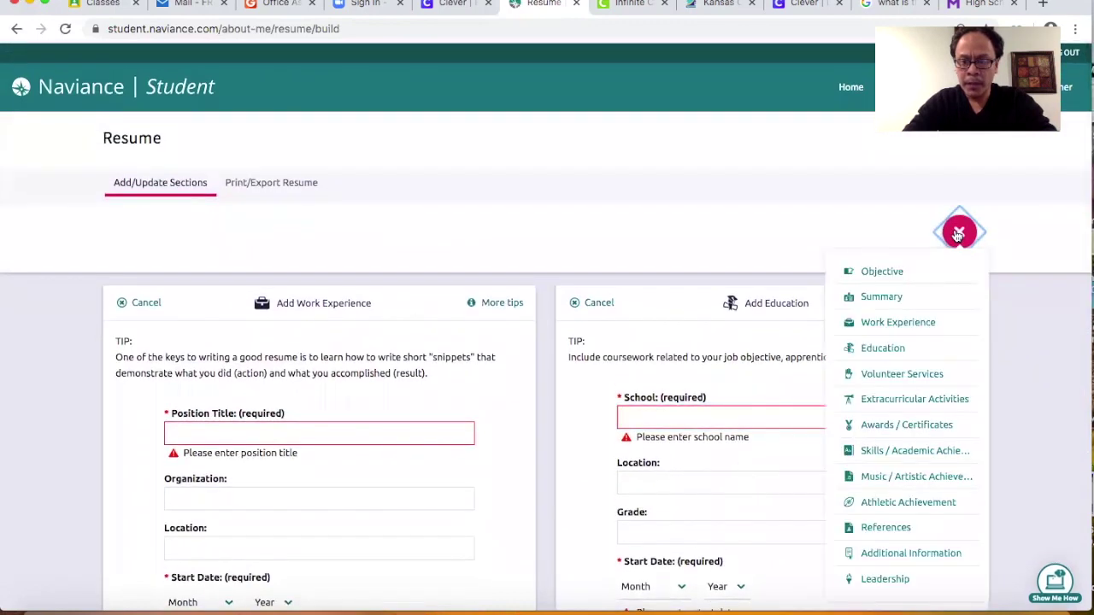
pyautogui.click(899, 374)
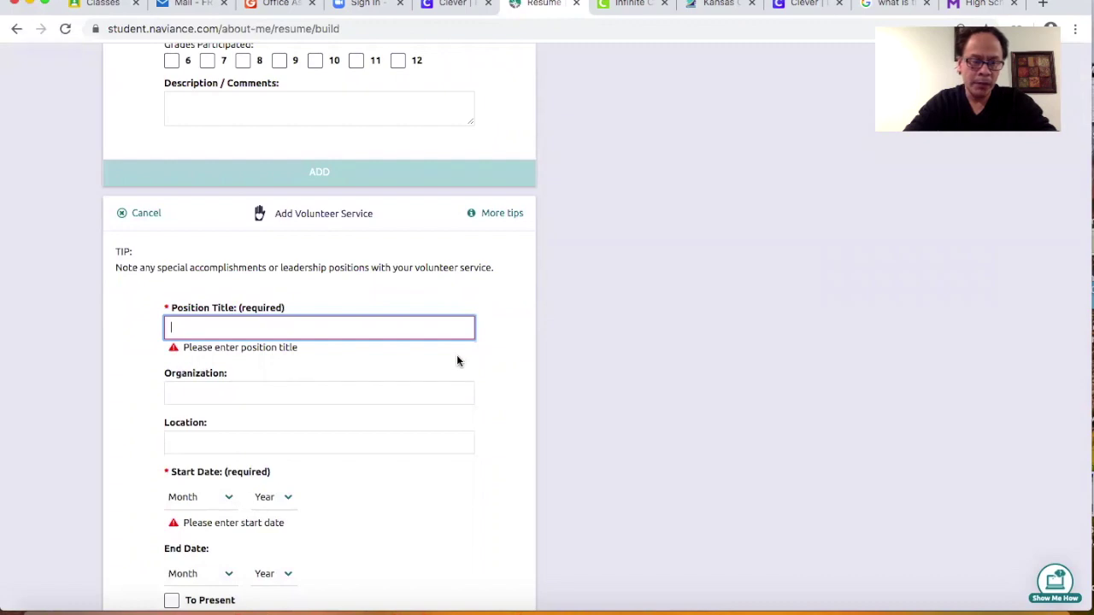
pyautogui.scroll(-1, 421, 408)
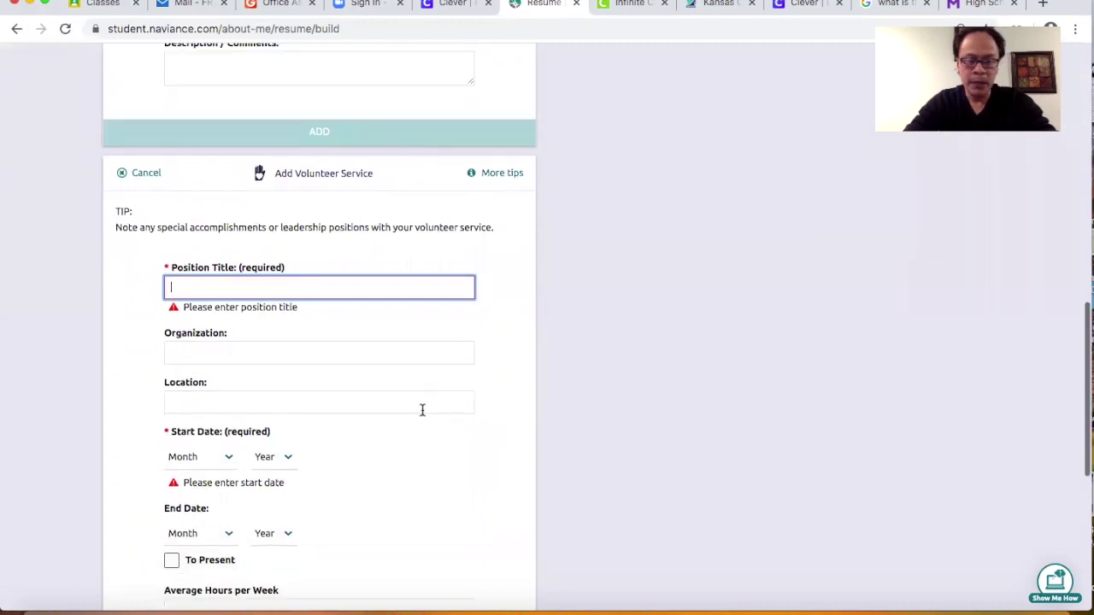
pyautogui.scroll(-3, 409, 436)
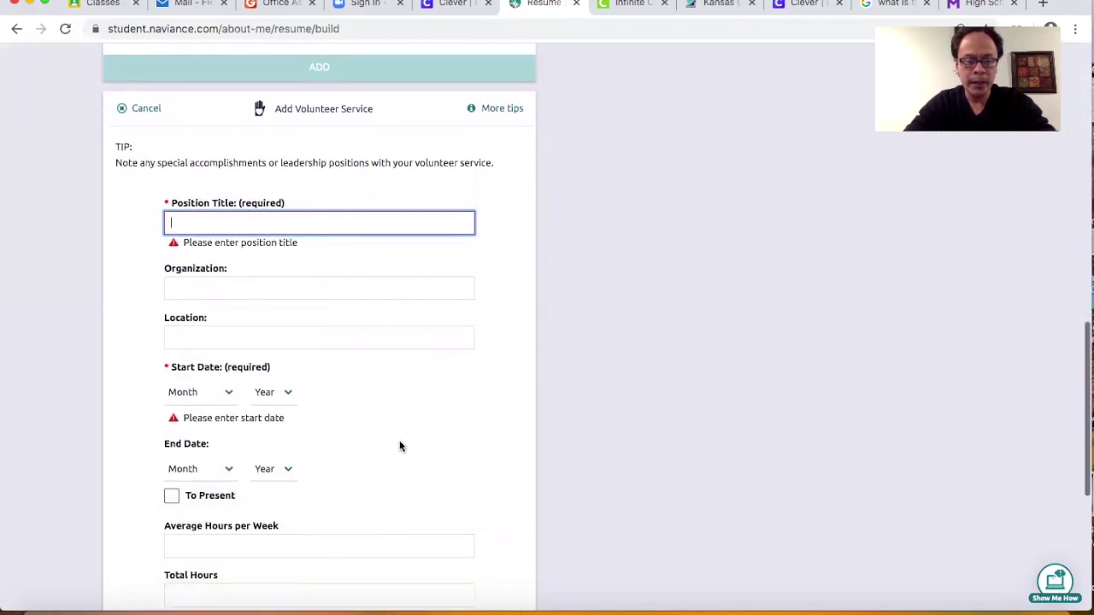
pyautogui.scroll(-3, 368, 483)
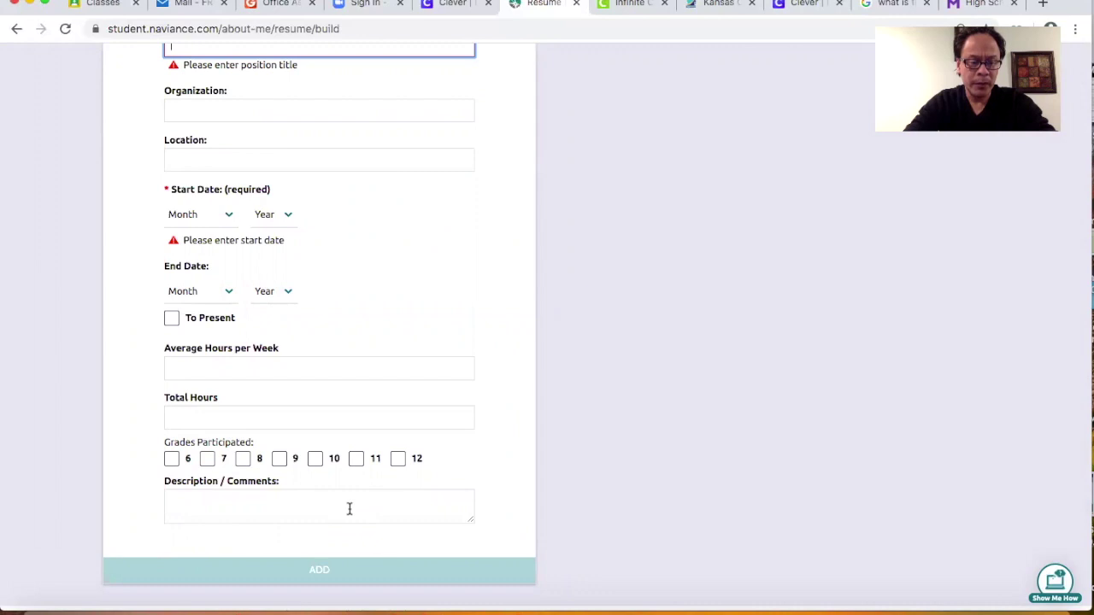
pyautogui.scroll(4, 604, 454)
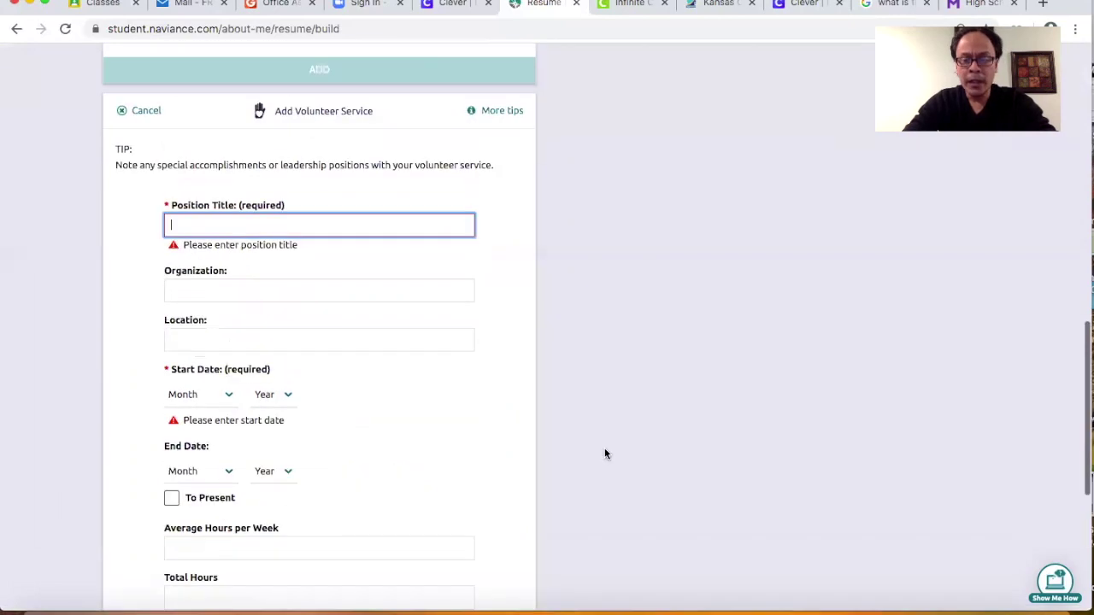
# Step: Review the list of section types that can be added to the resume
pyautogui.scroll(15, 605, 454)
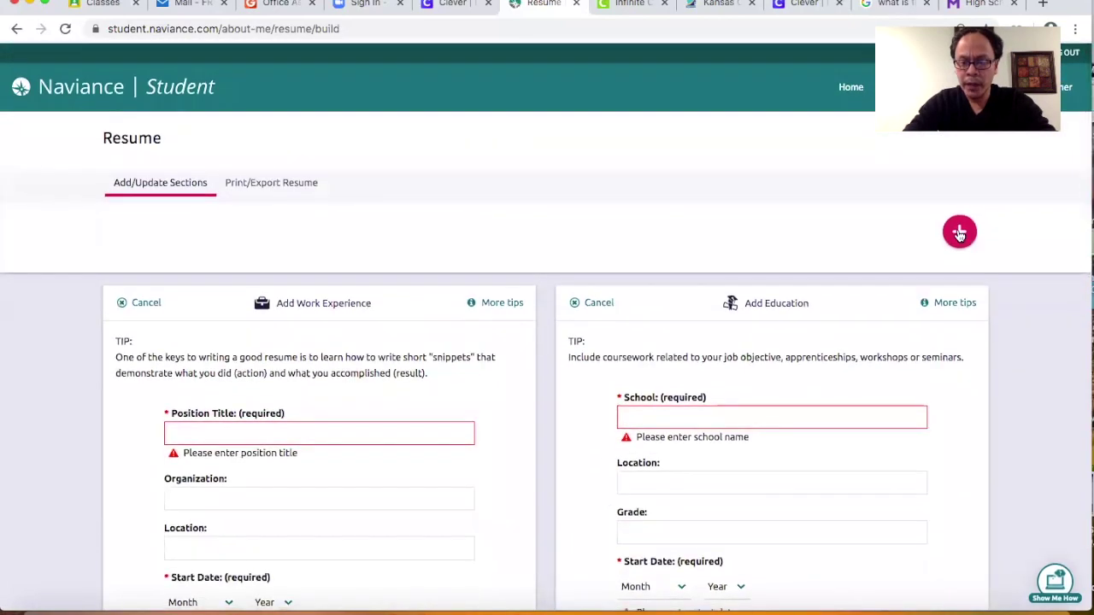
pyautogui.click(959, 233)
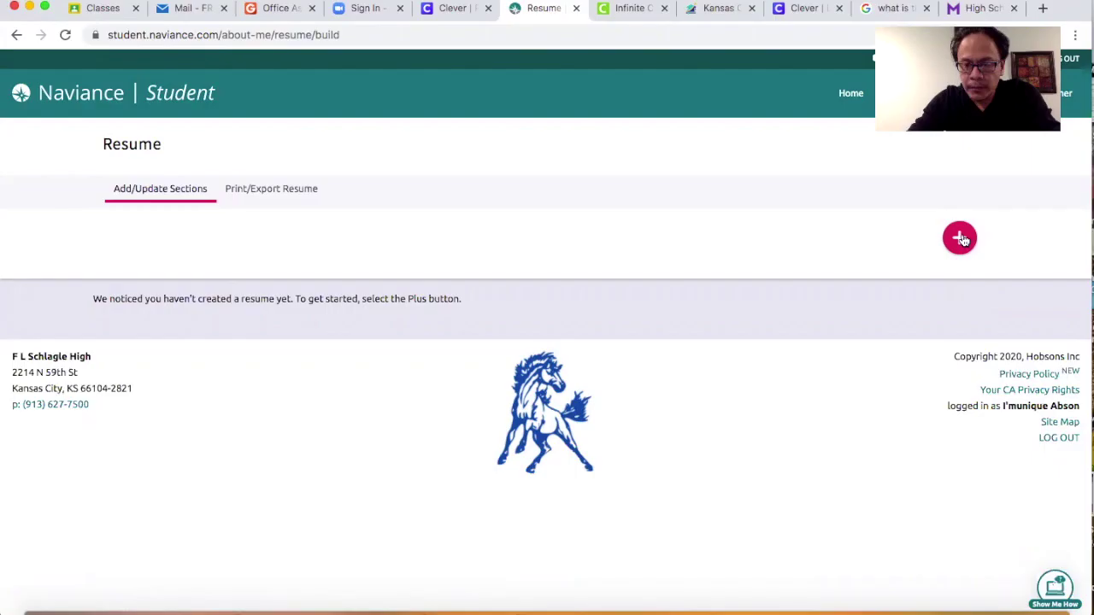
pyautogui.click(960, 238)
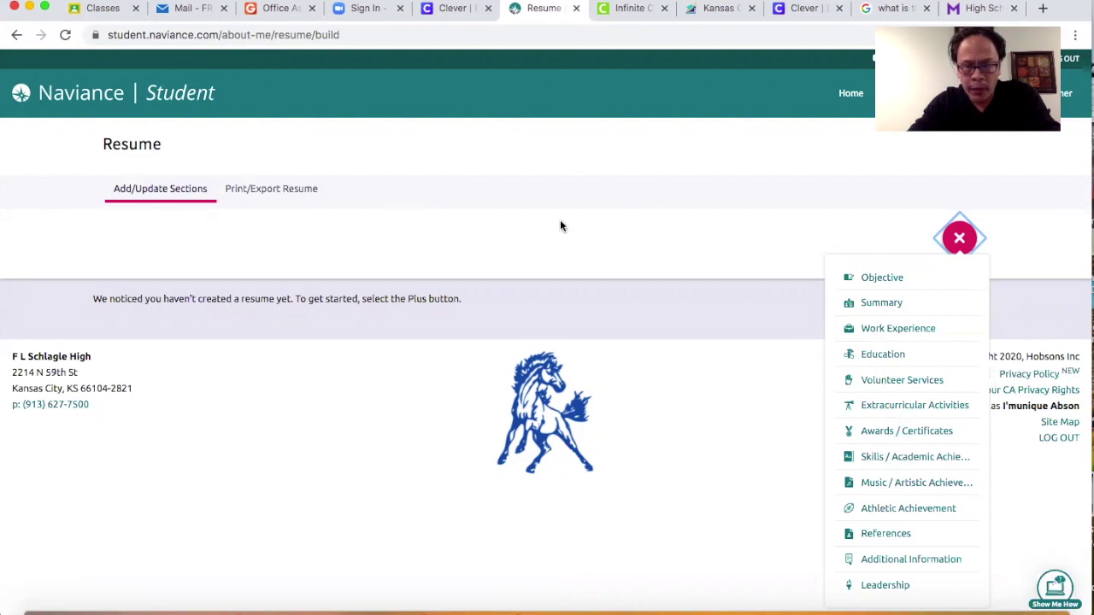
pyautogui.click(960, 235)
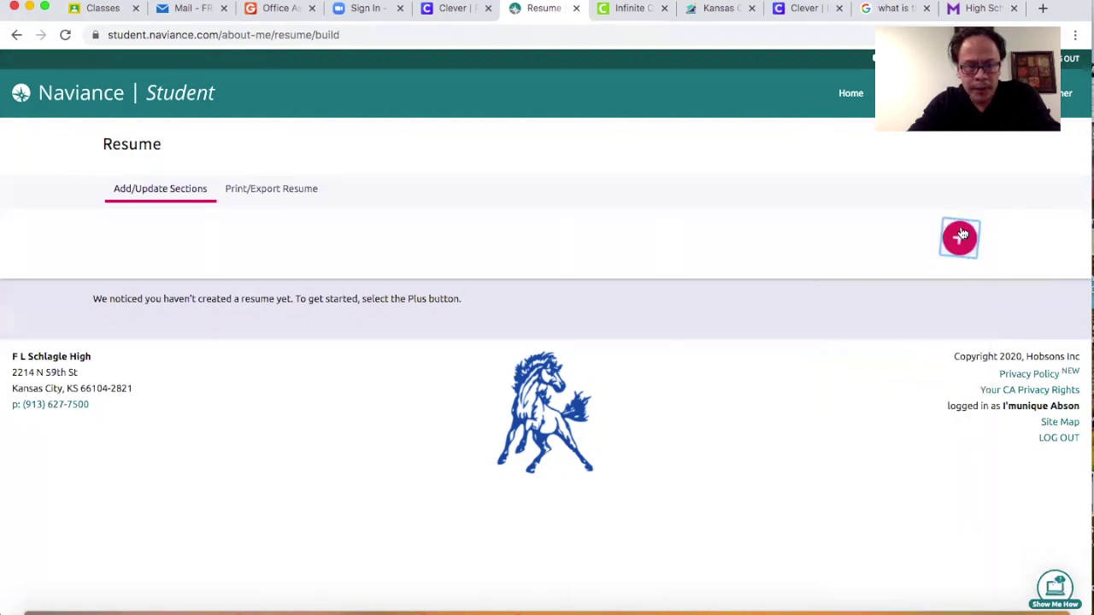
# Step: Start a new saved resume for printing or export, and review the preview of Default Template 1
pyautogui.click(298, 196)
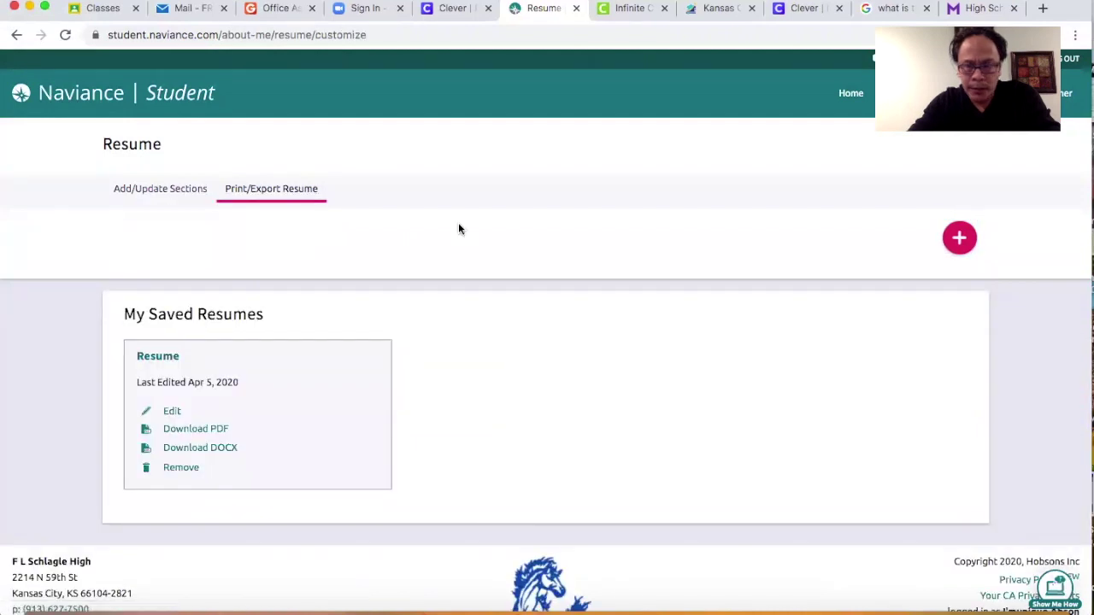
pyautogui.click(960, 242)
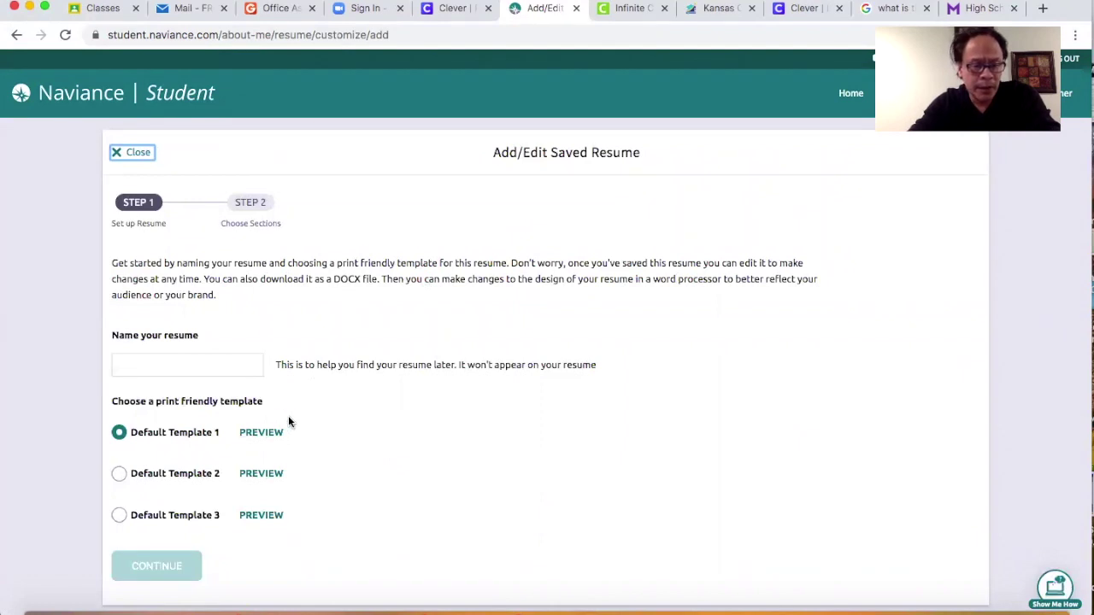
pyautogui.click(263, 433)
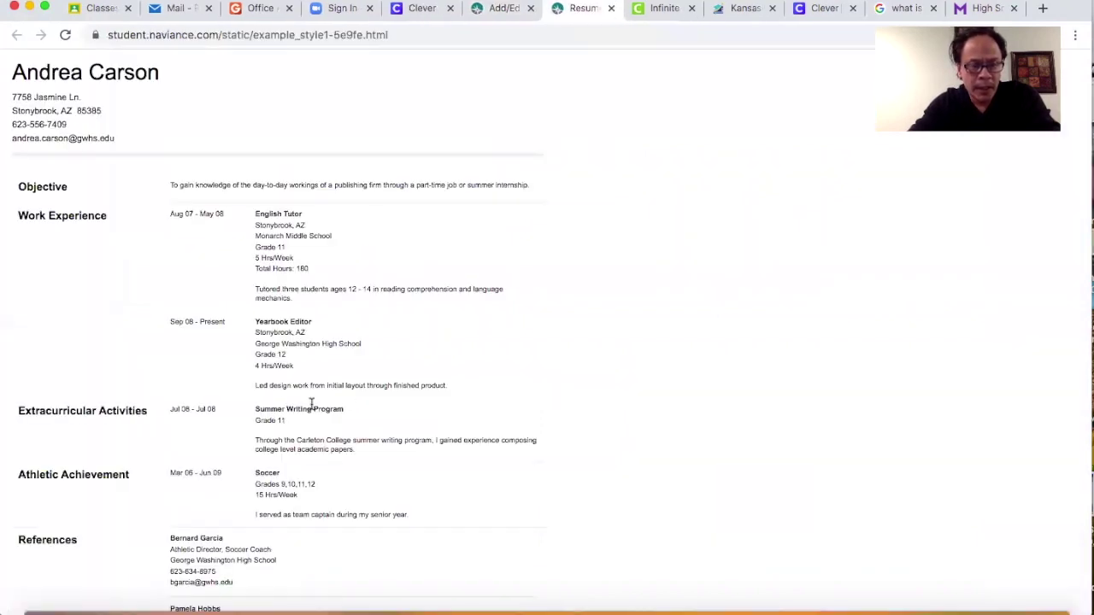
pyautogui.scroll(-1, 346, 399)
pyautogui.scroll(1, 345, 399)
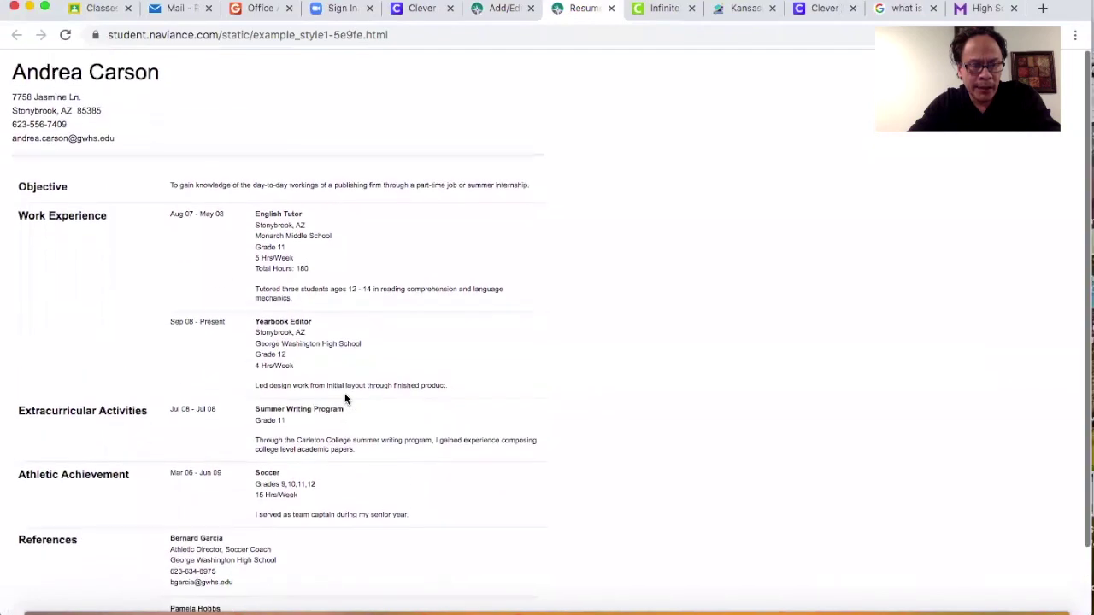
pyautogui.scroll(-1, 346, 399)
pyautogui.scroll(1, 346, 399)
pyautogui.scroll(-2, 345, 400)
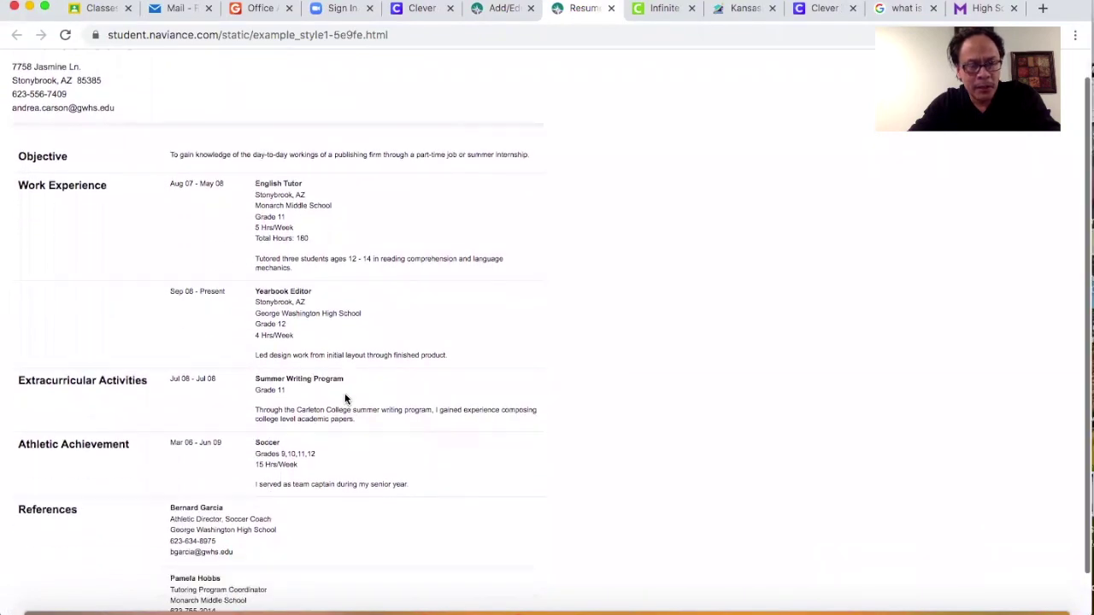
pyautogui.scroll(2, 346, 395)
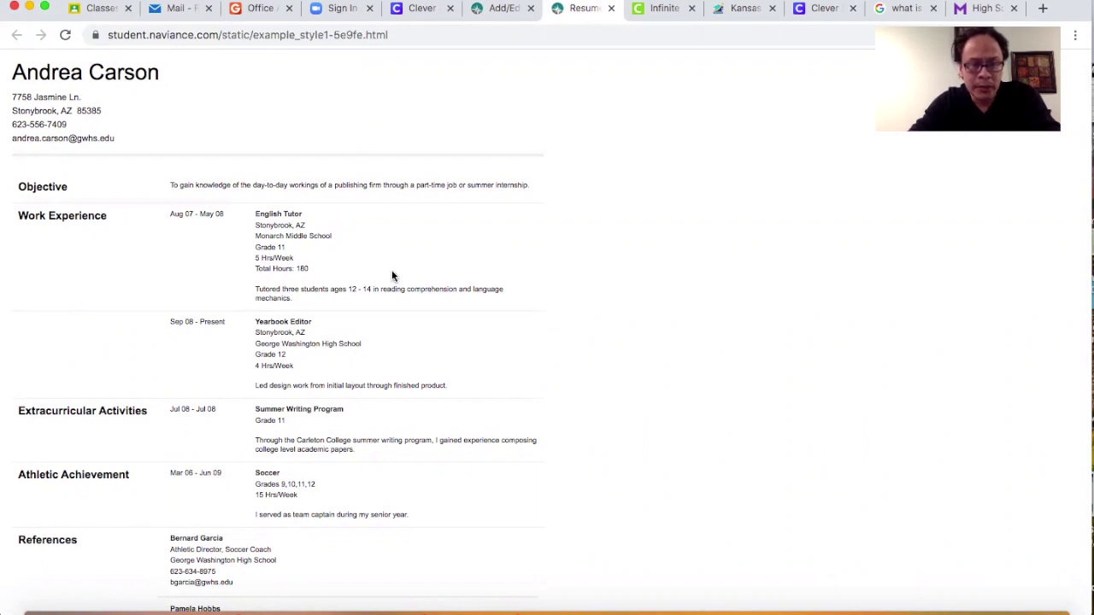
pyautogui.click(612, 8)
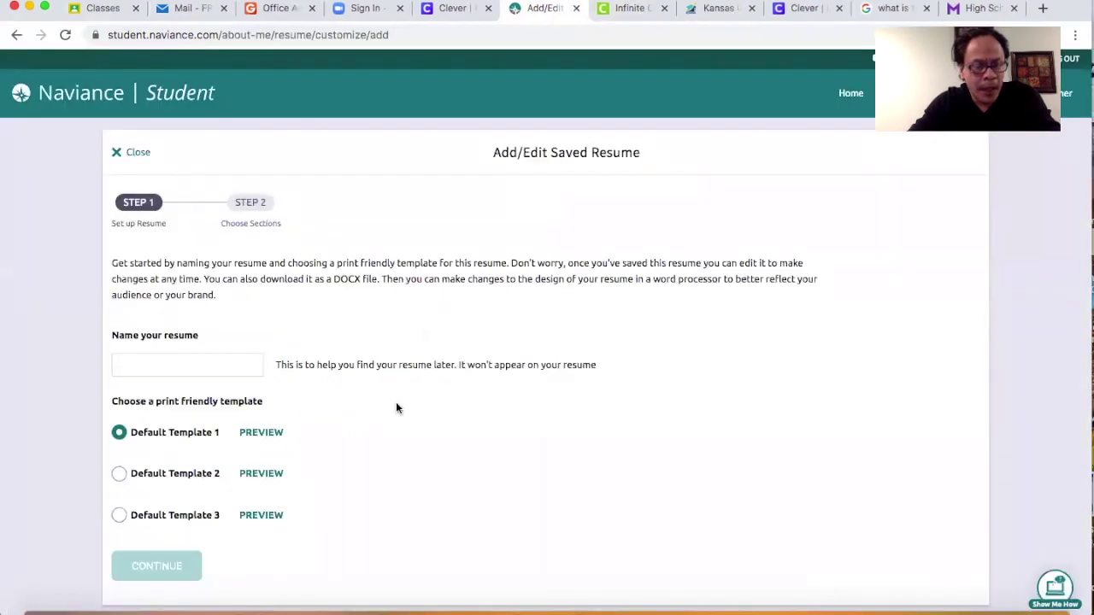
# Step: Preview Default Template 2 and examine its layout and sections, then close the preview
pyautogui.scroll(-1, 359, 415)
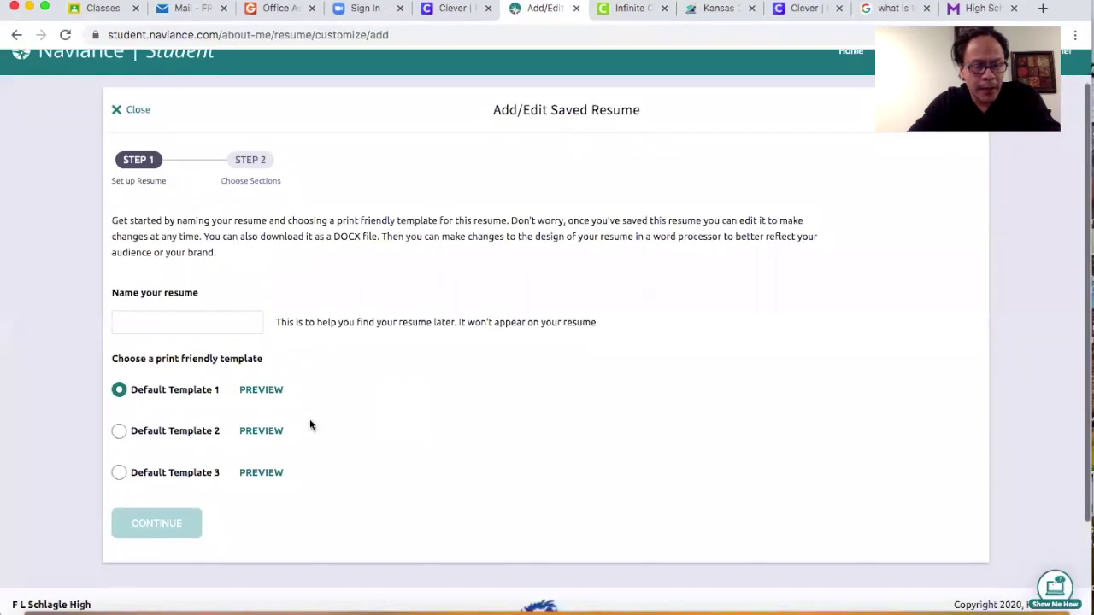
pyautogui.click(265, 431)
pyautogui.scroll(-2, 317, 440)
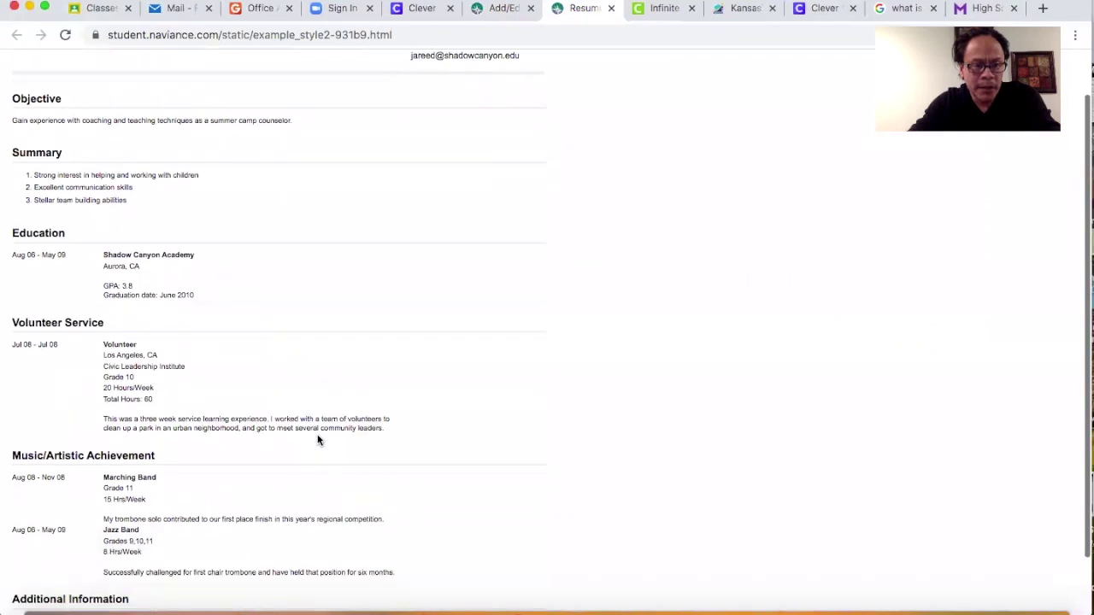
pyautogui.scroll(1, 318, 439)
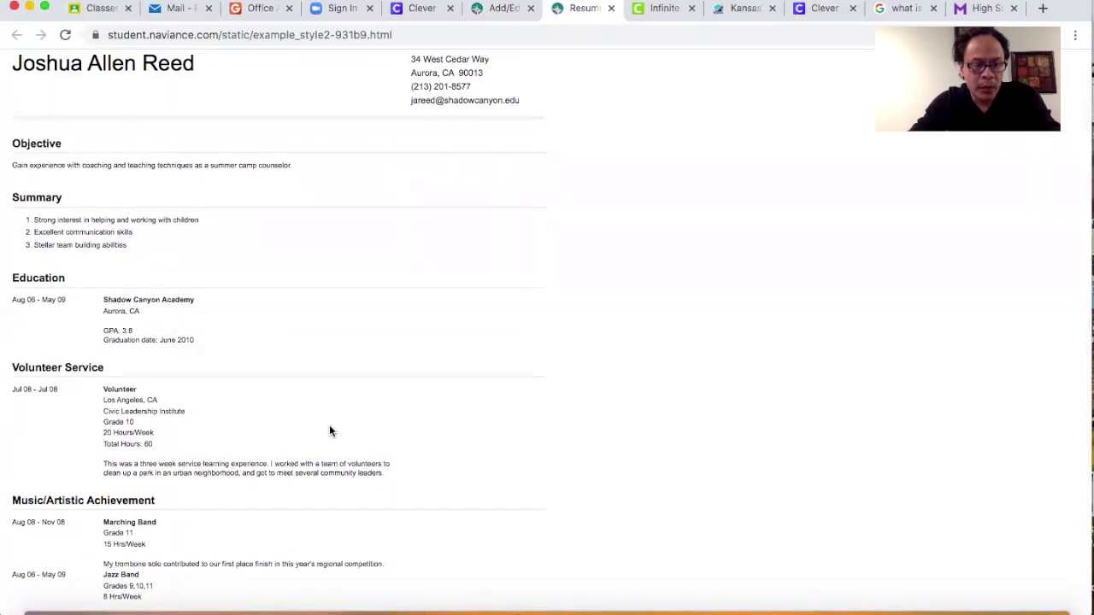
pyautogui.scroll(-3, 359, 416)
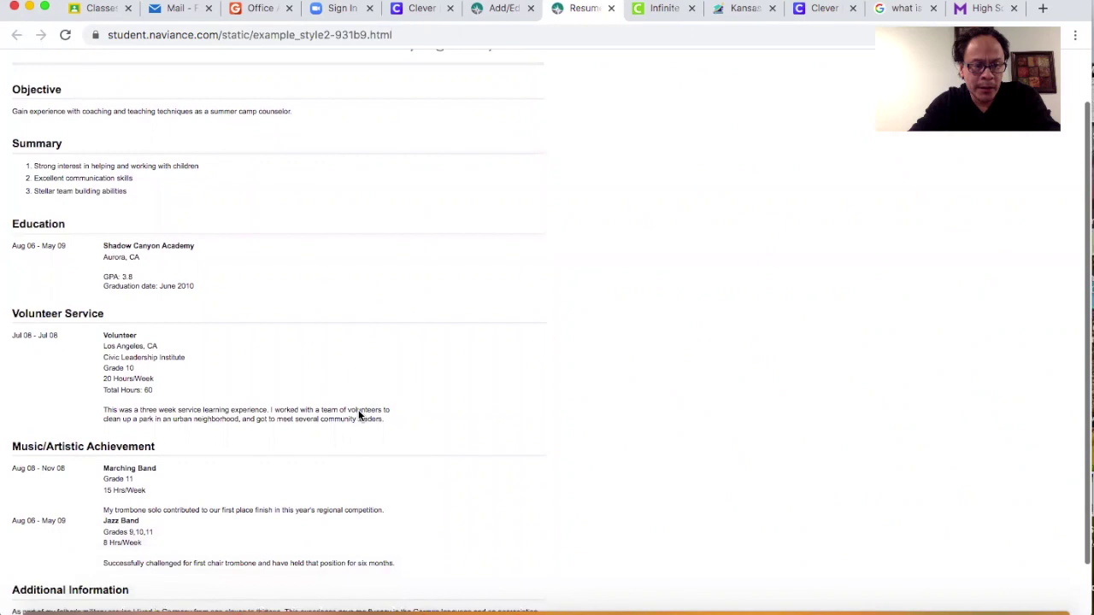
pyautogui.scroll(2, 358, 416)
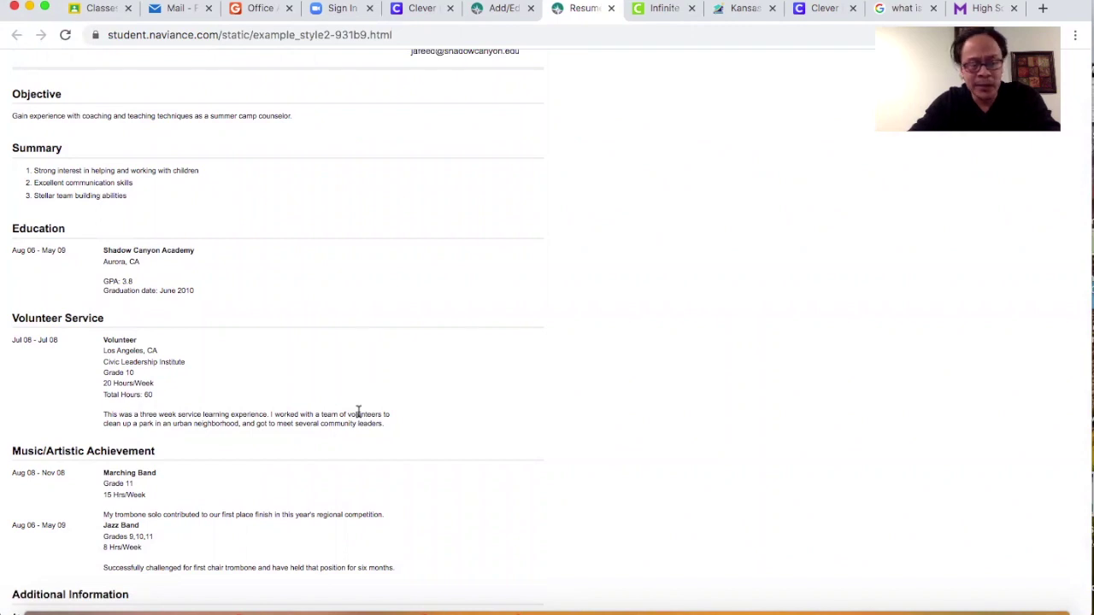
pyautogui.scroll(2, 359, 414)
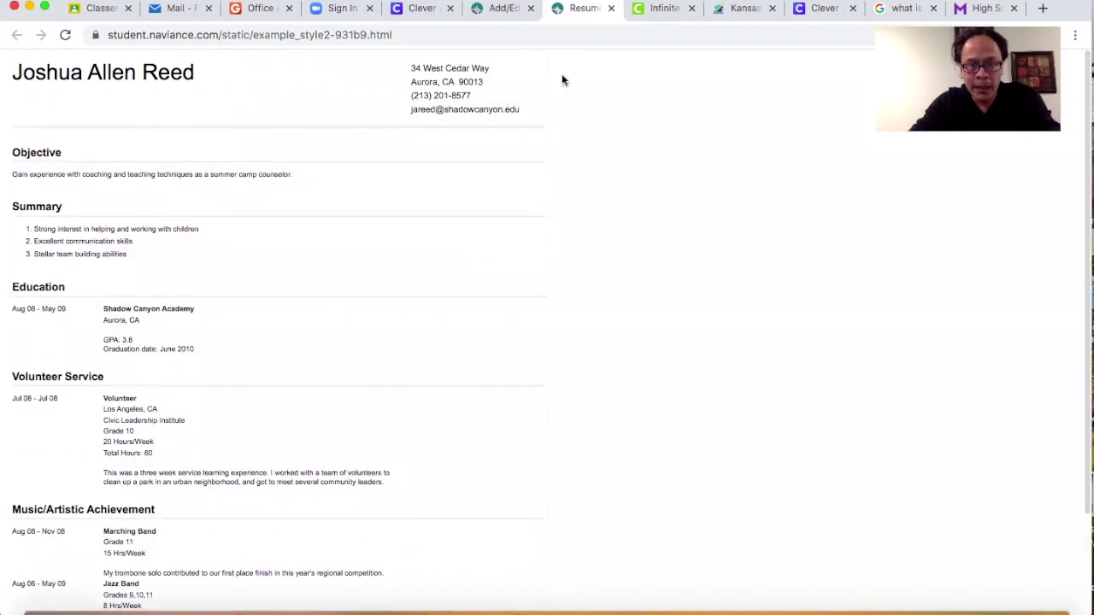
pyautogui.click(610, 8)
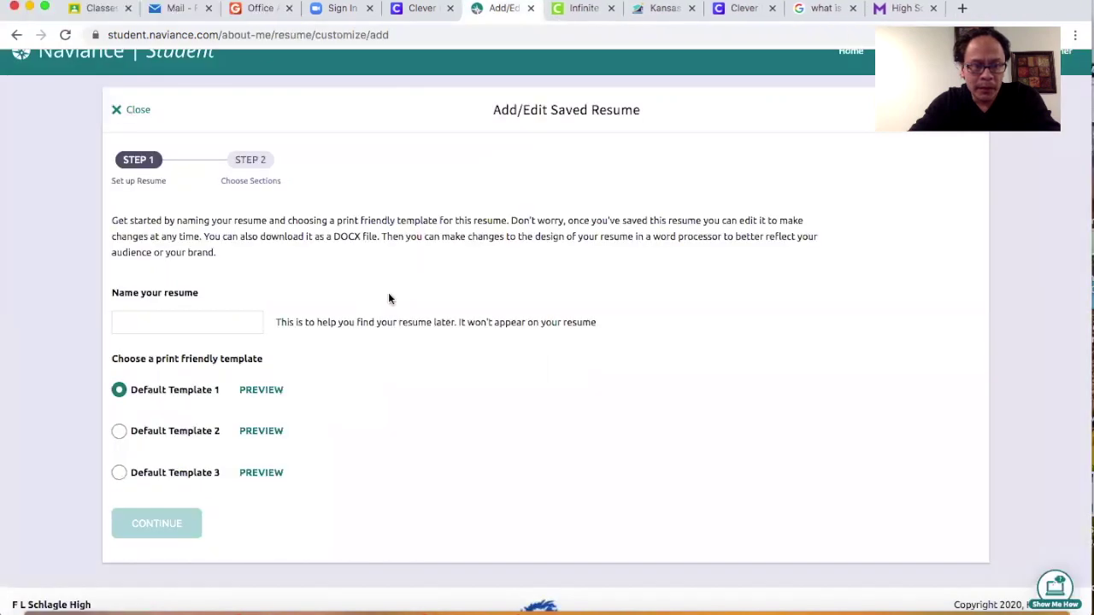
# Step: Preview Default Template 3 and look through its sections, then close the preview
pyautogui.click(261, 473)
pyautogui.scroll(-1, 356, 460)
pyautogui.scroll(1, 356, 460)
pyautogui.scroll(-2, 357, 460)
pyautogui.scroll(1, 356, 460)
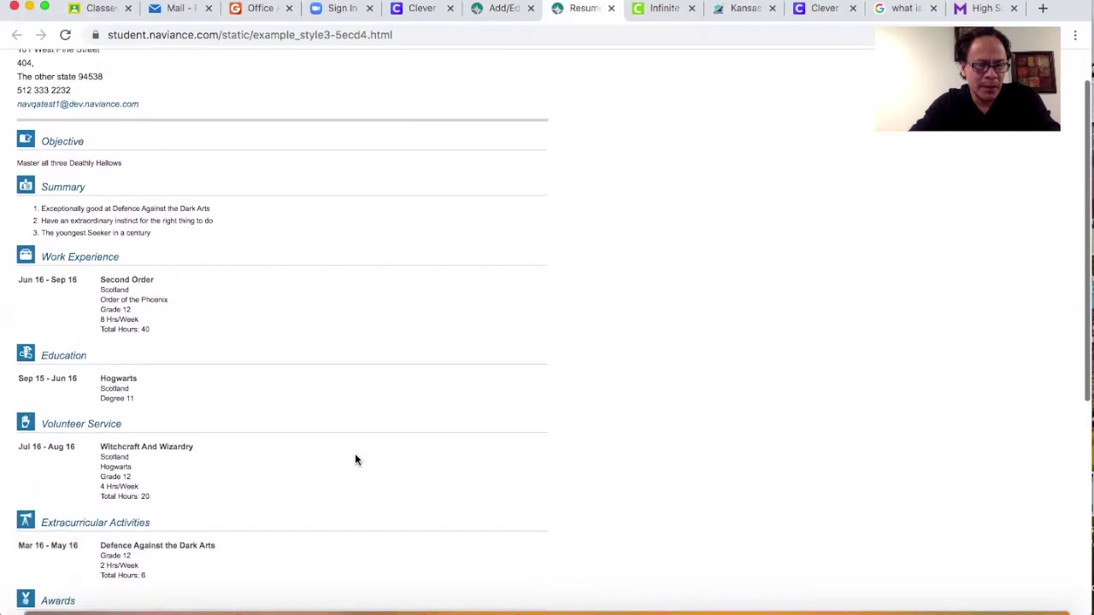
pyautogui.scroll(-2, 357, 459)
pyautogui.scroll(-6, 357, 460)
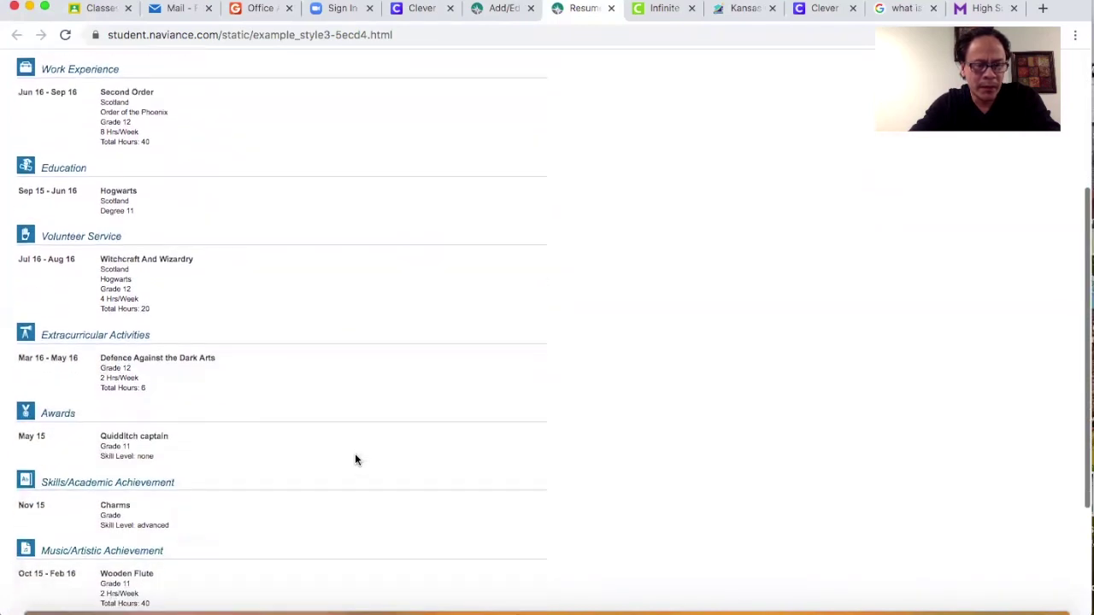
pyautogui.scroll(8, 357, 460)
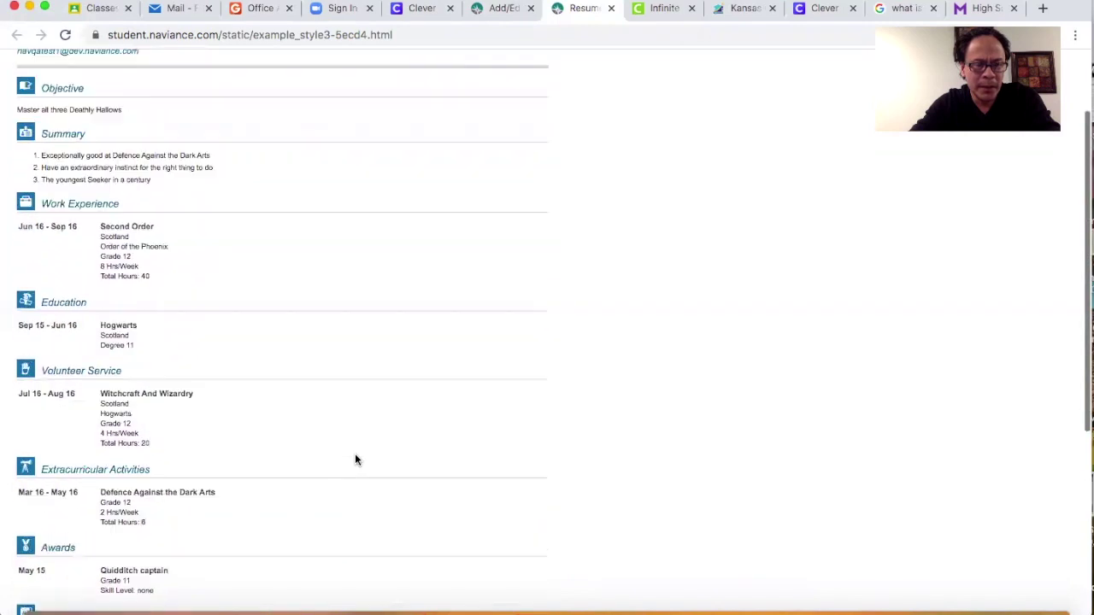
pyautogui.click(611, 8)
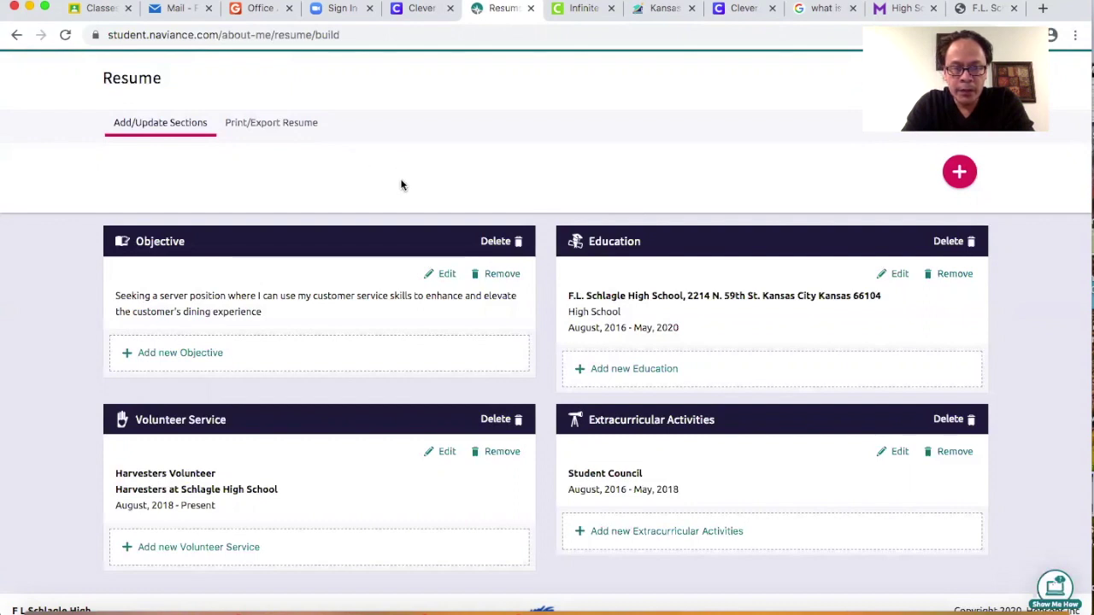
# Step: Edit the saved resume's setup, entering "Resume" as its name and choosing Default Template 2
pyautogui.click(292, 127)
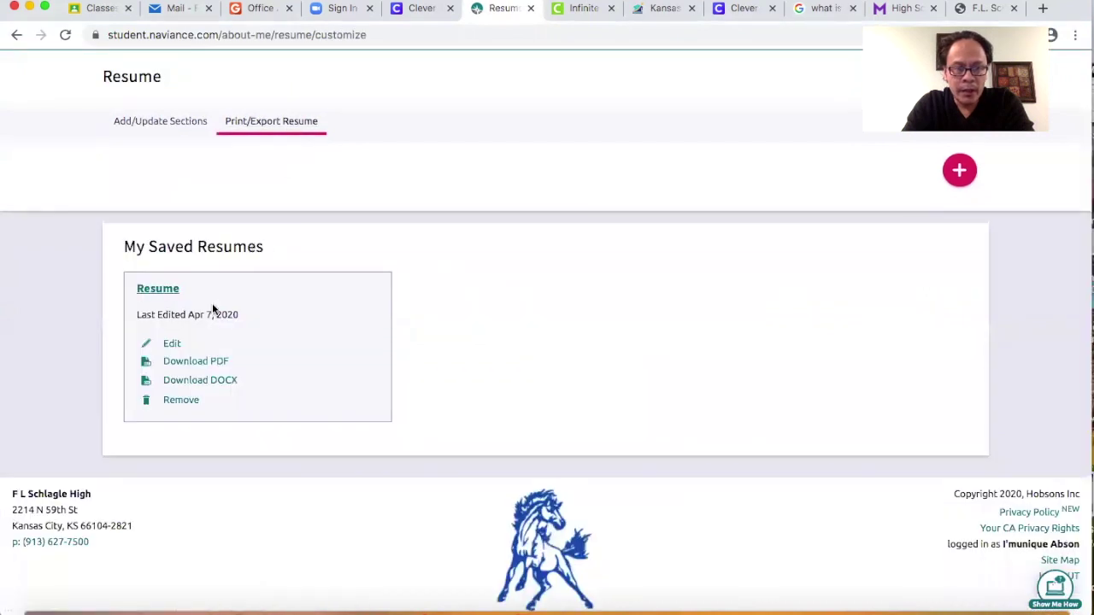
pyautogui.click(174, 347)
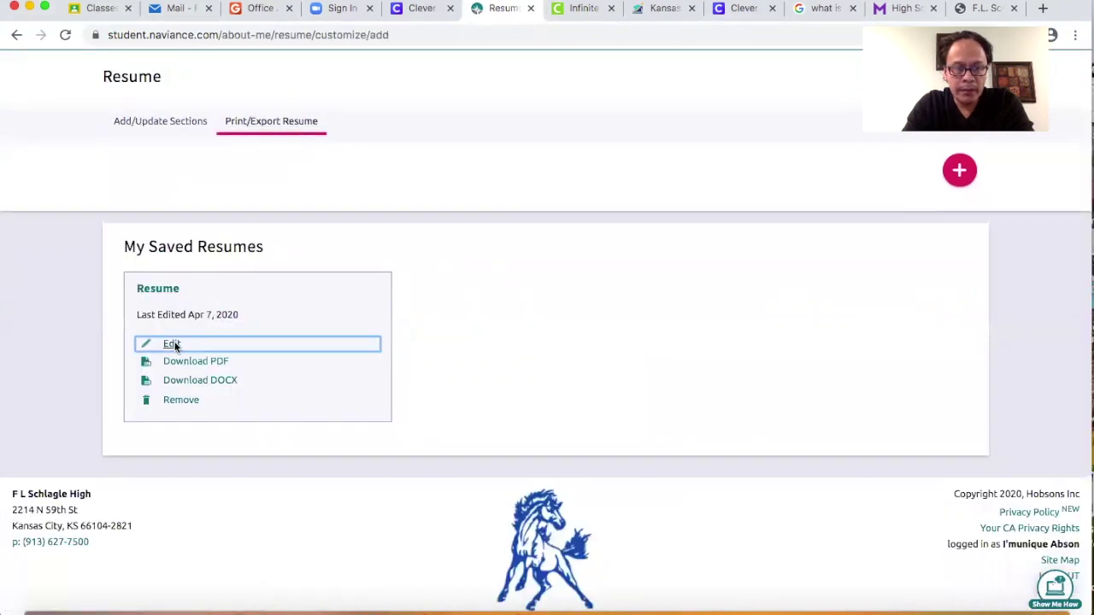
pyautogui.click(173, 298)
pyautogui.doubleClick(173, 298)
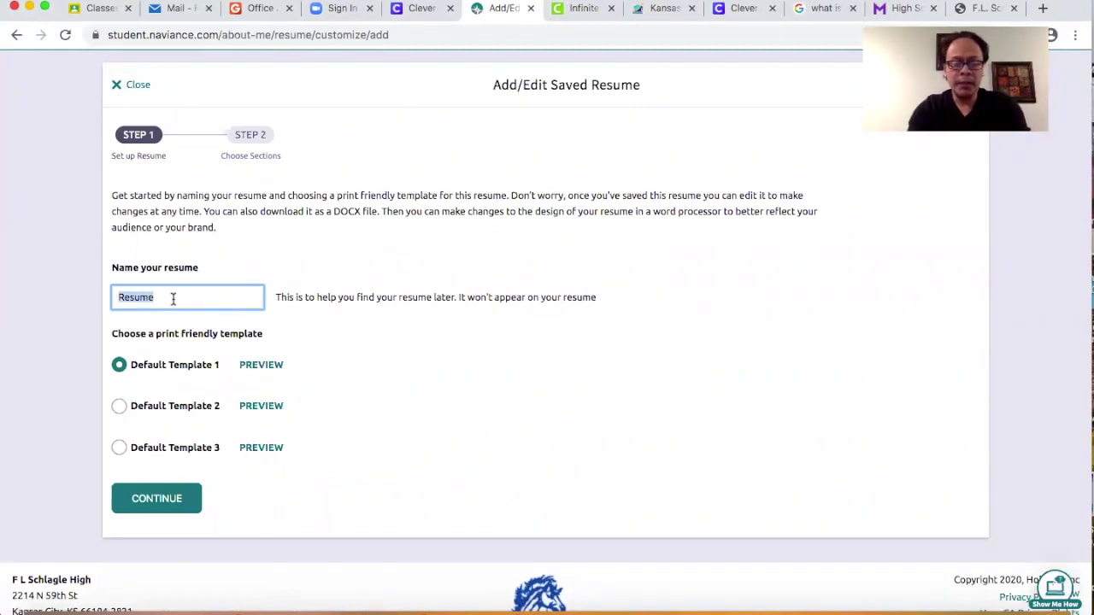
pyautogui.press('BackSpace')
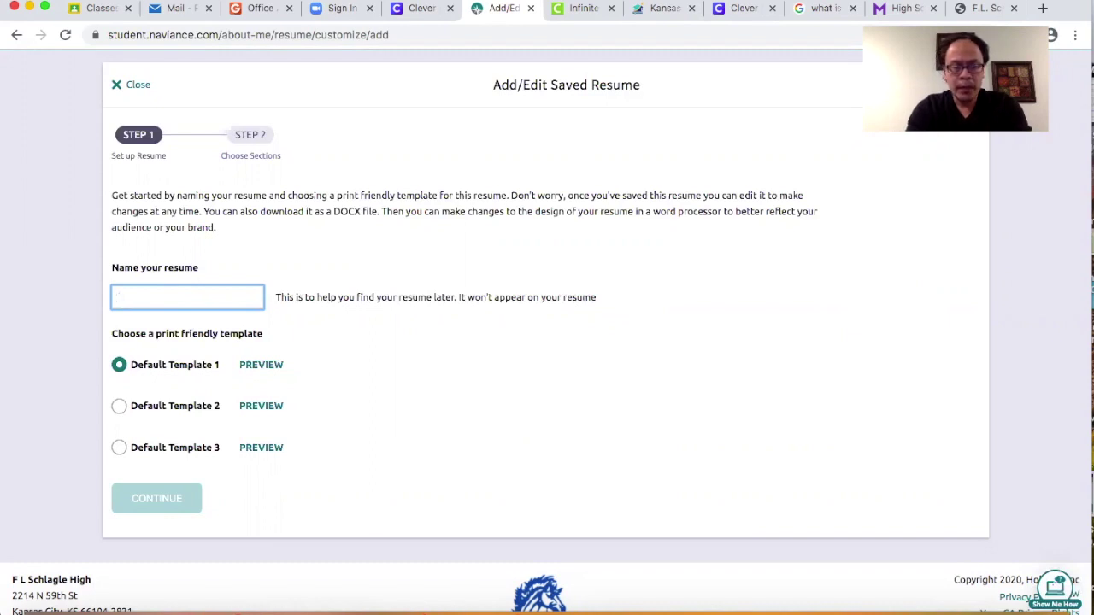
pyautogui.write('Resum')
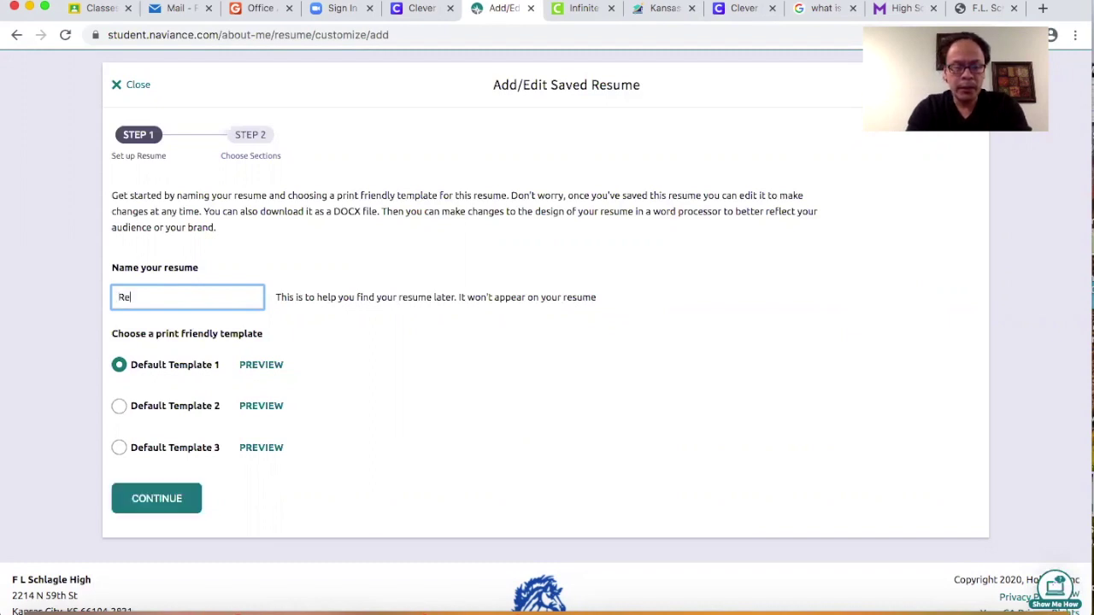
pyautogui.press('BackSpace')
pyautogui.press('BackSpace')
pyautogui.write('ume')
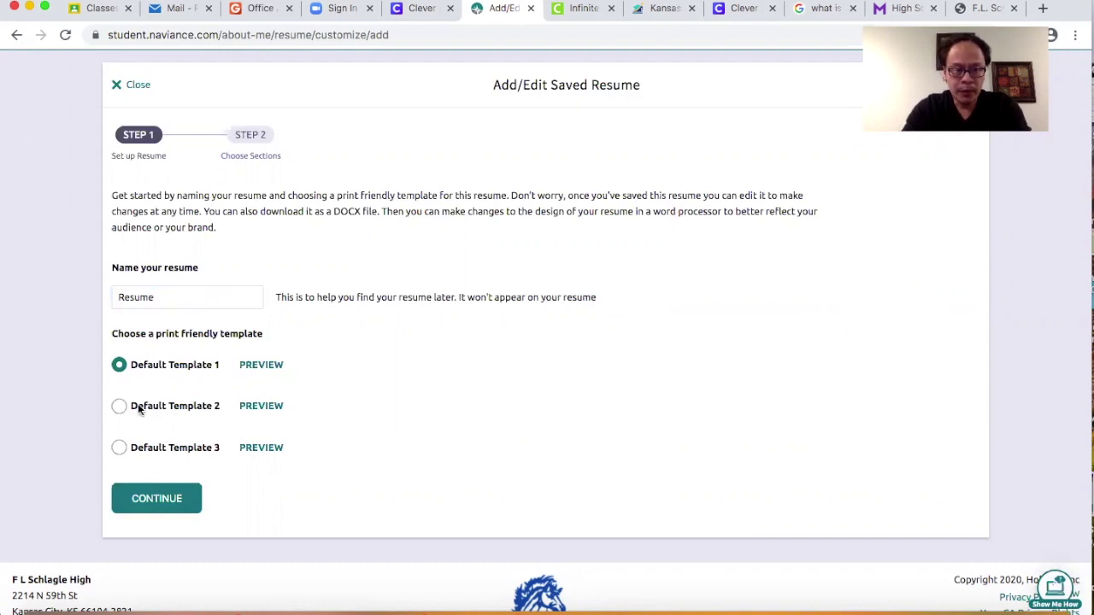
pyautogui.click(120, 408)
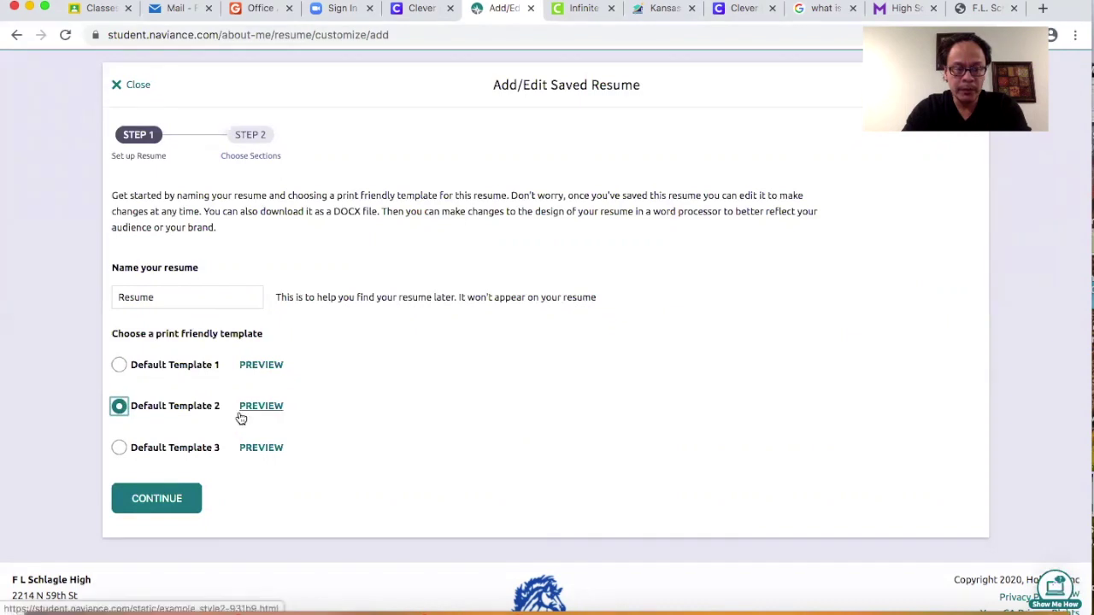
# Step: Review the sample resume for the chosen Default Template 2 once more, then close the preview
pyautogui.click(244, 409)
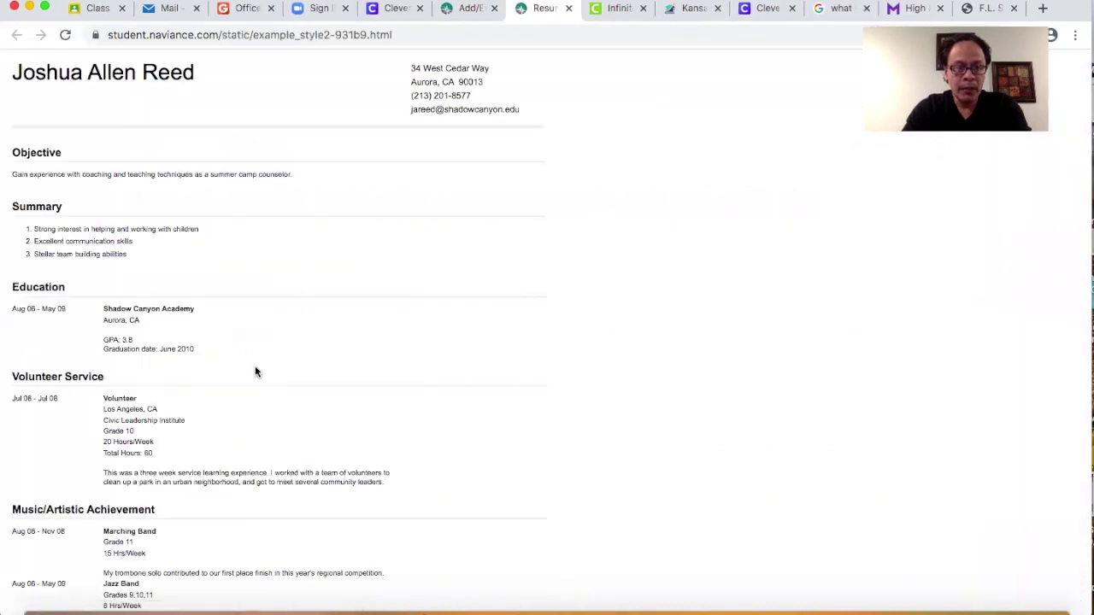
pyautogui.scroll(-2, 254, 371)
pyautogui.scroll(-1, 254, 371)
pyautogui.scroll(3, 253, 371)
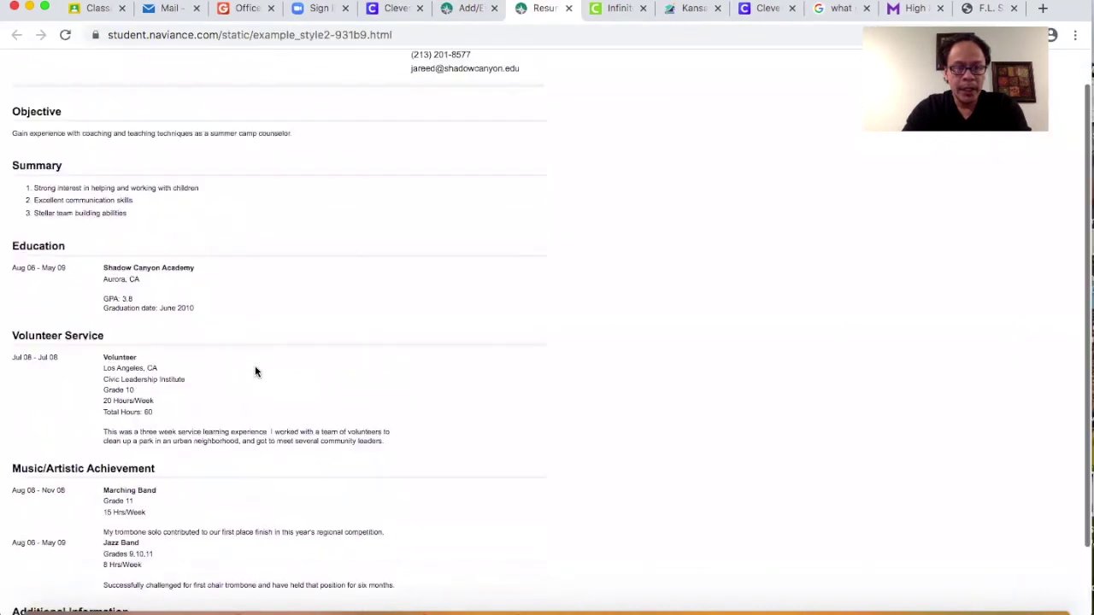
pyautogui.click(568, 8)
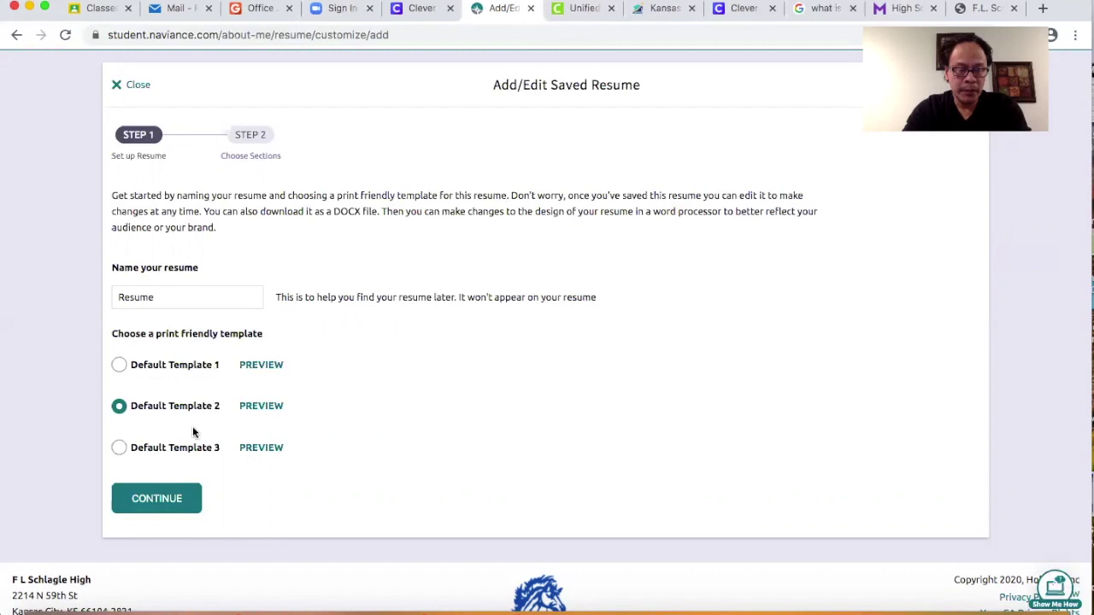
# Step: Continue to the section choices, include all Objective, Education, Volunteer Service and Extracurricular Activities entries, and update the resume
pyautogui.click(165, 507)
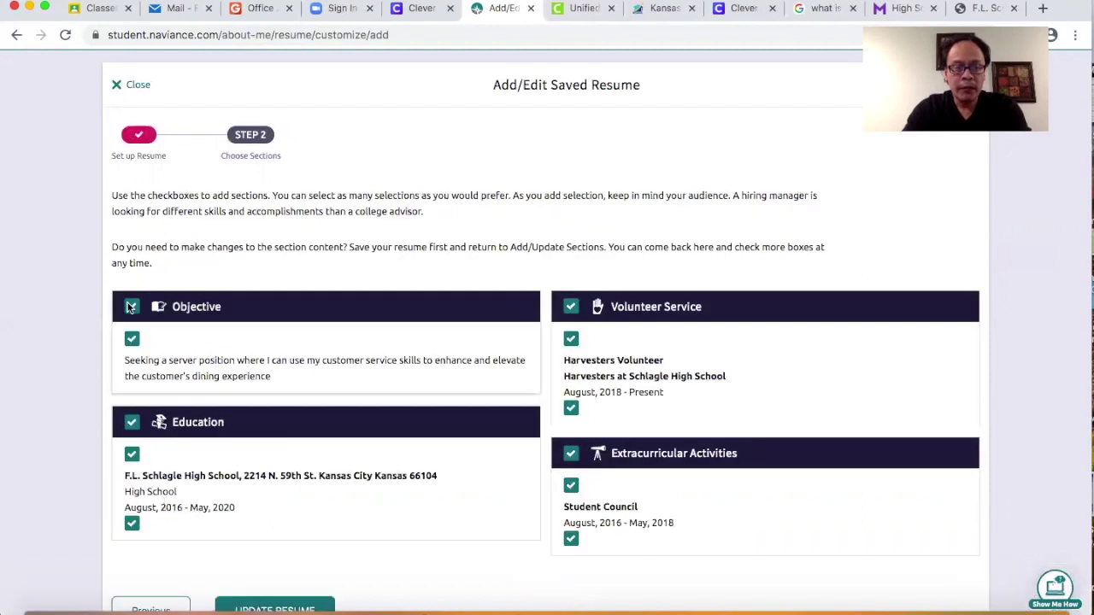
pyautogui.click(134, 342)
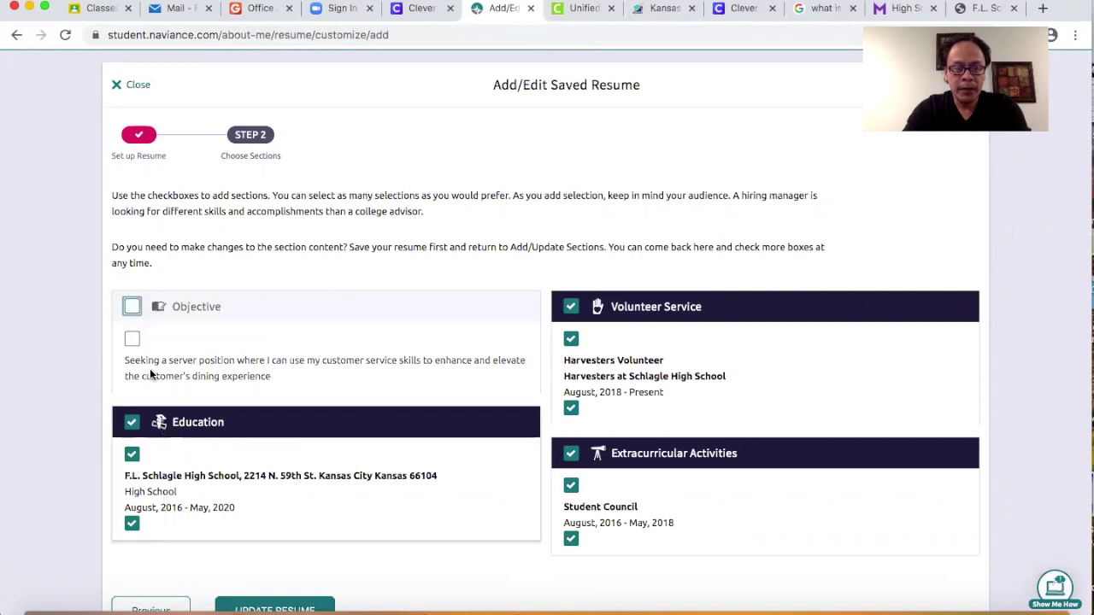
pyautogui.click(132, 307)
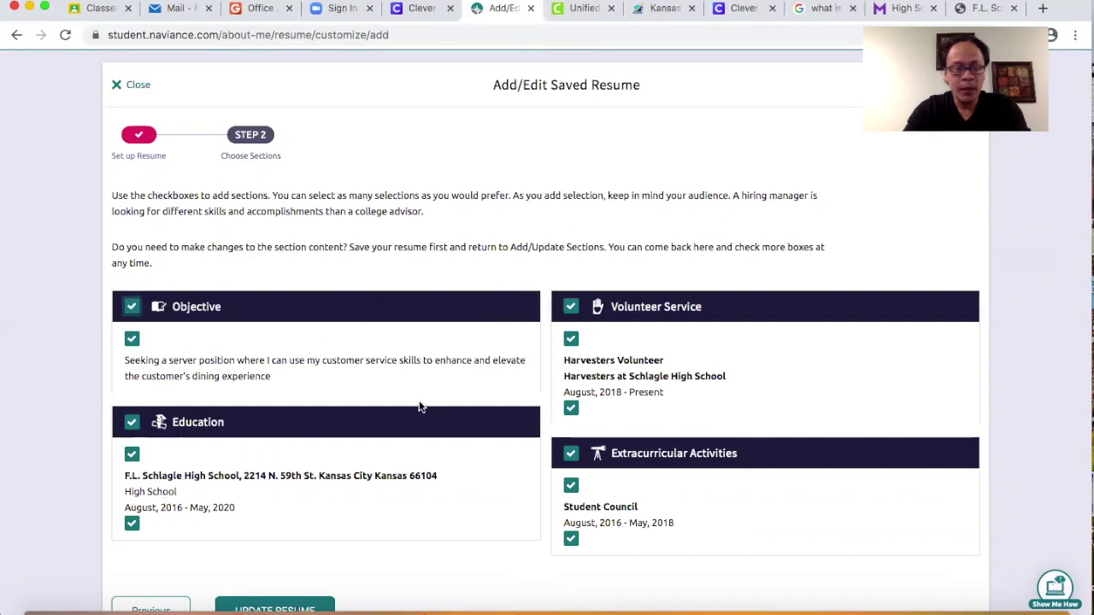
pyautogui.scroll(-1, 474, 384)
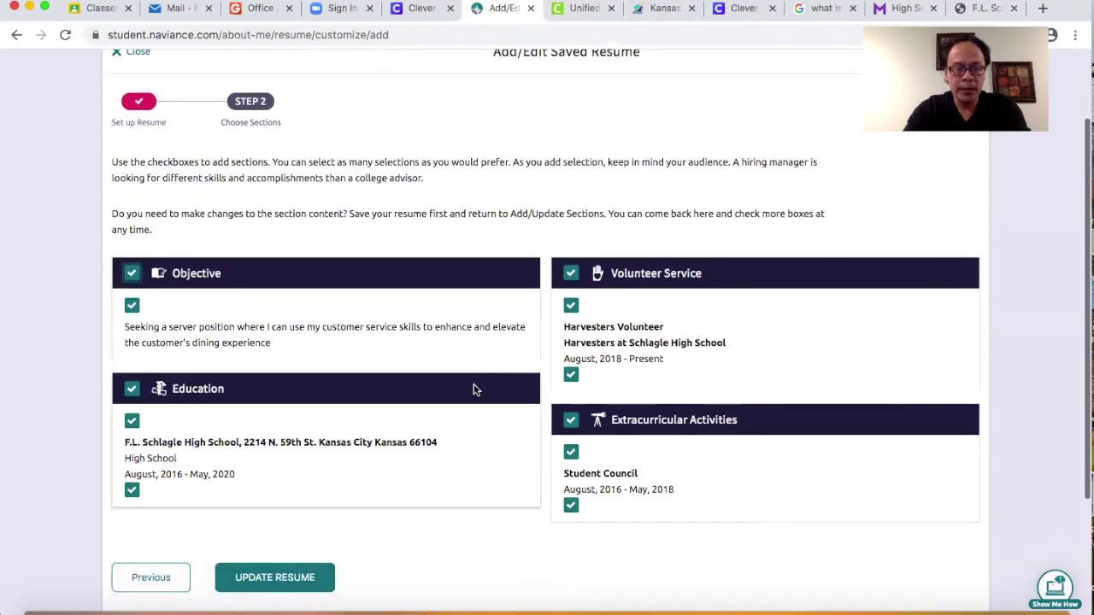
pyautogui.scroll(-1, 474, 386)
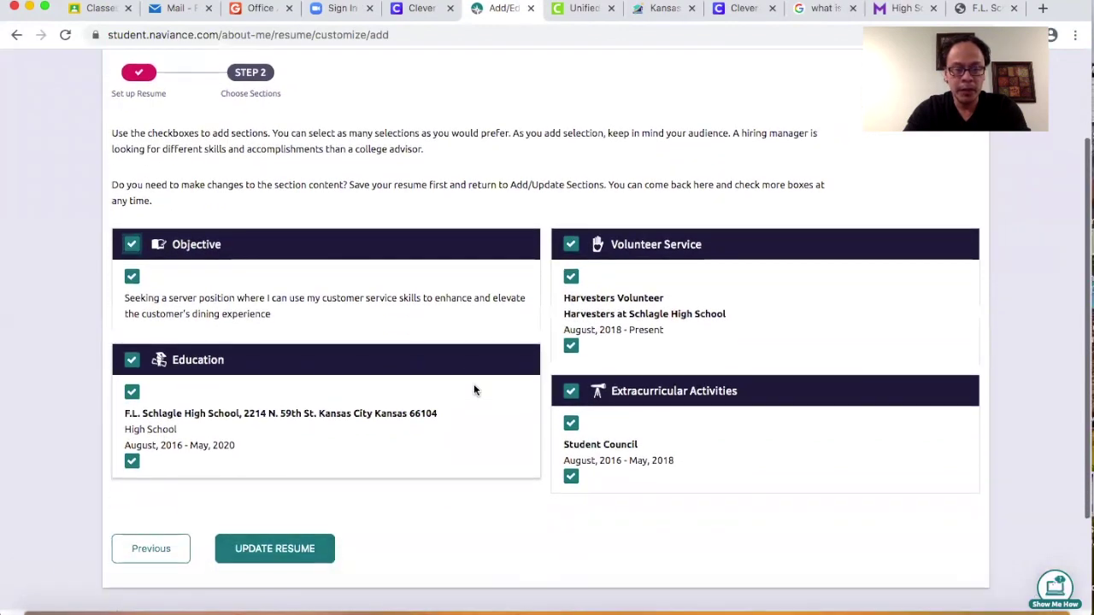
pyautogui.click(305, 552)
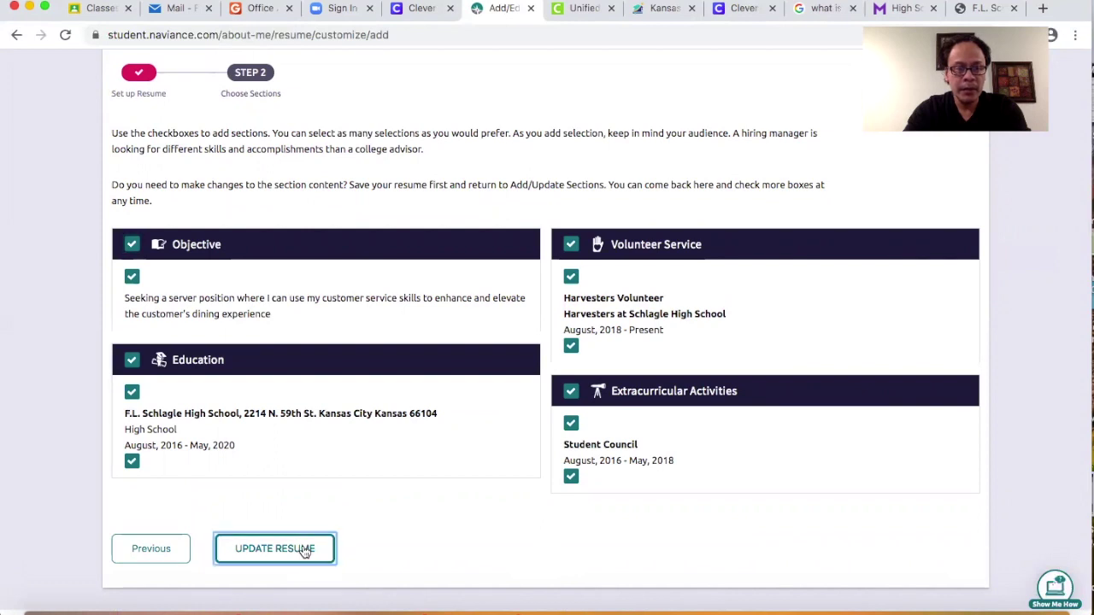